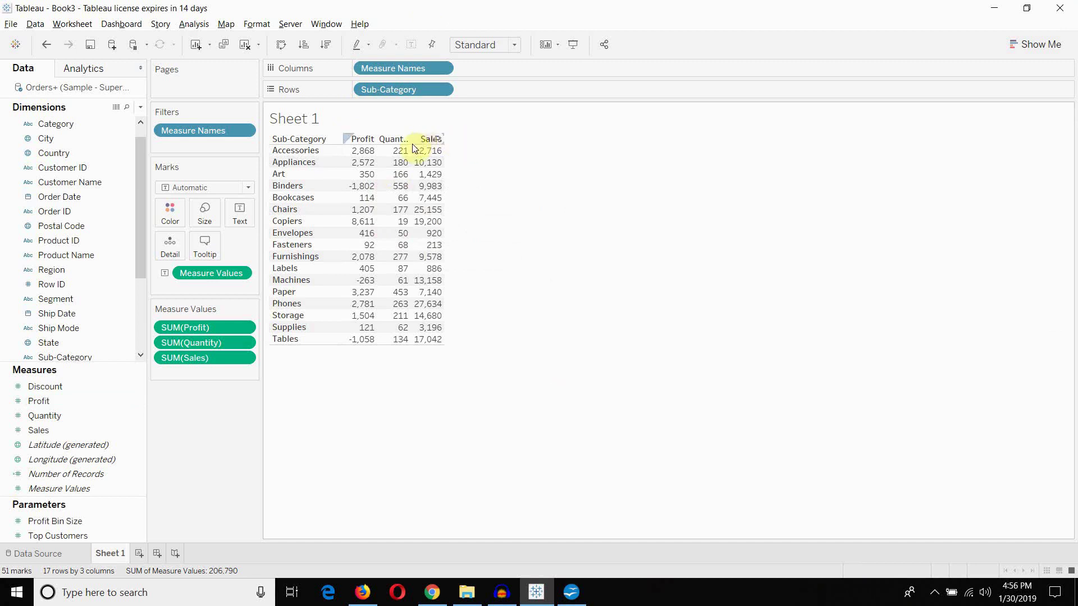
Look through the Worksheet menu's export options, then close it without choosing anything
left_click(73, 24)
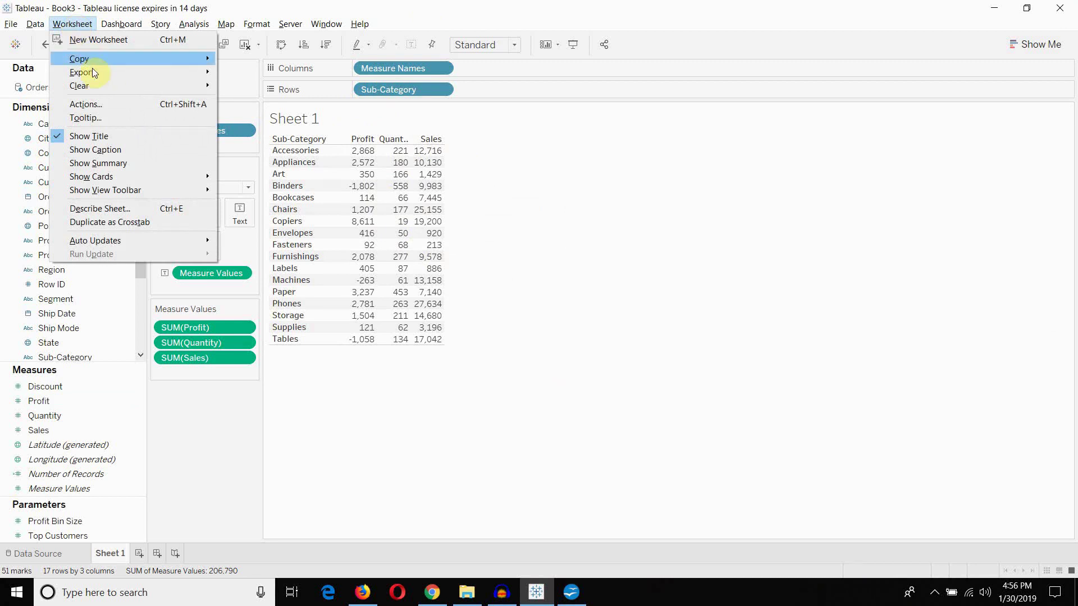
mouse_move(92, 69)
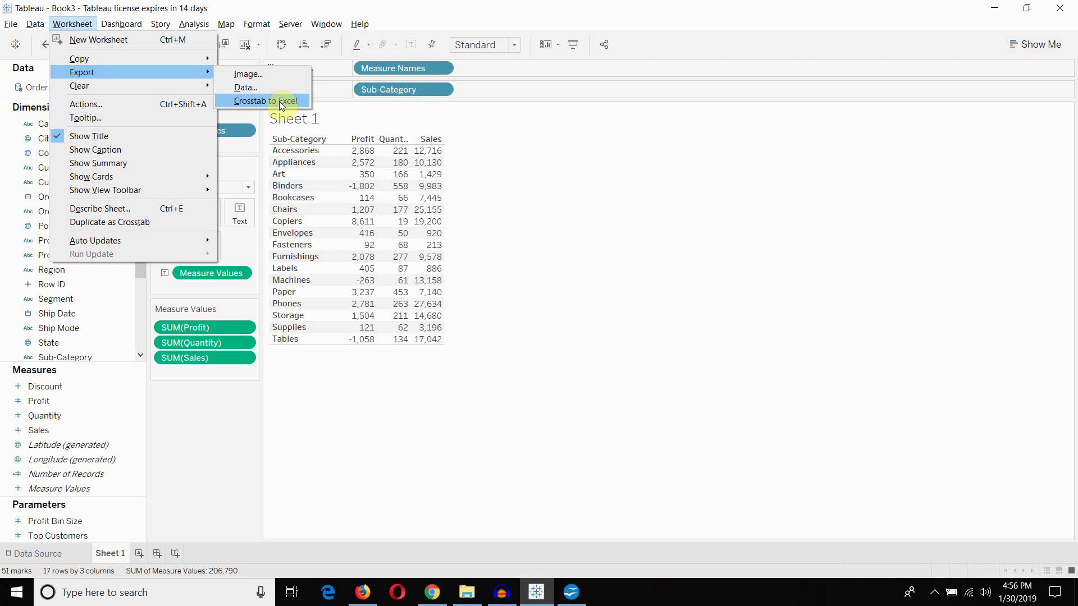
left_click(121, 23)
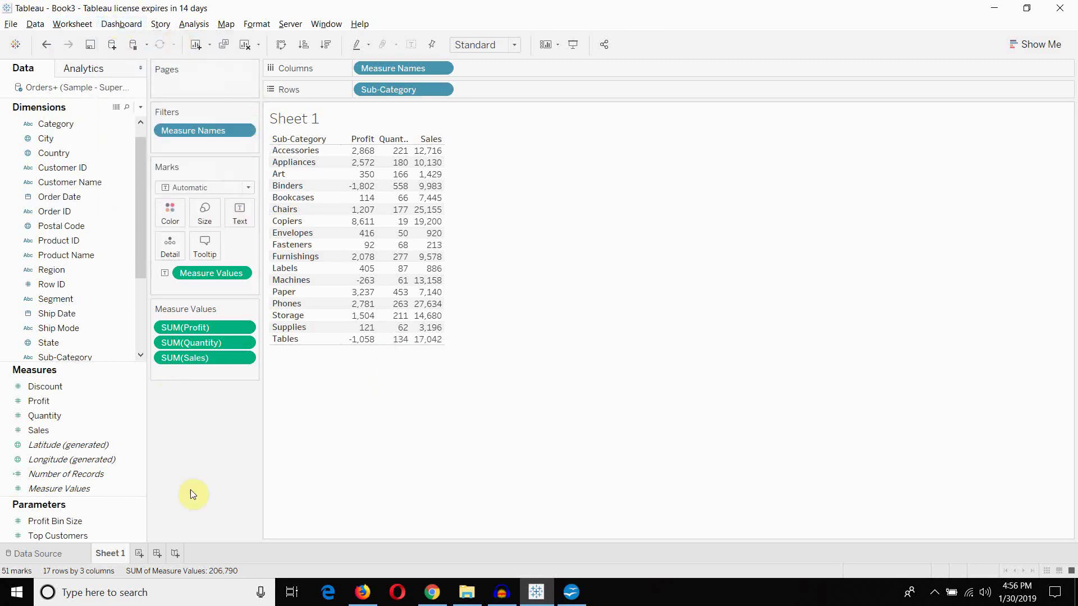
Create an empty Dashboard 1, then go back to the Sheet 1 crosstab
left_click(174, 554)
left_click(121, 23)
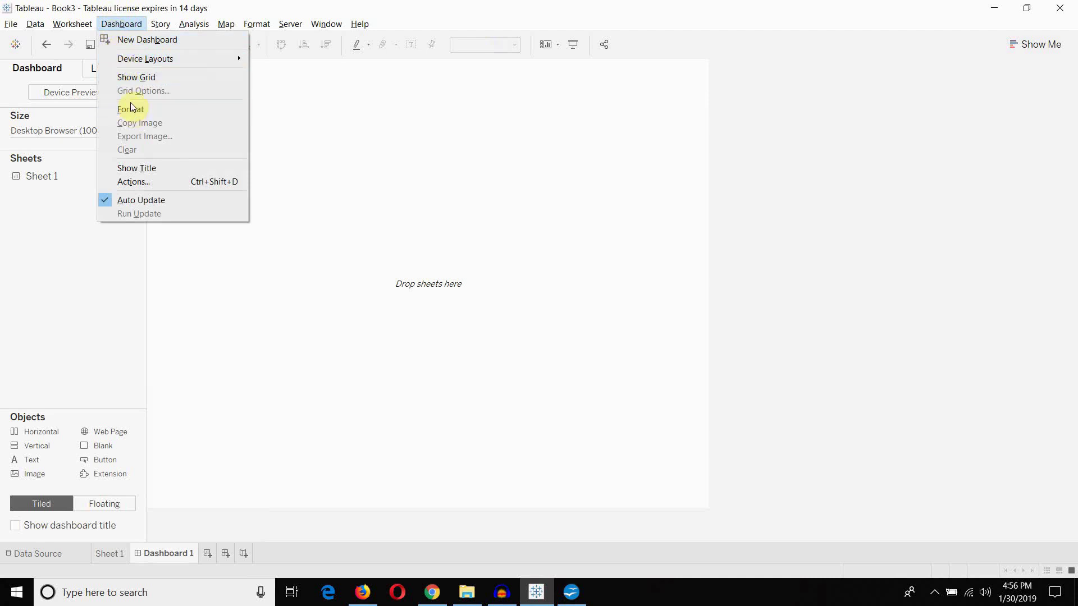
left_click(307, 171)
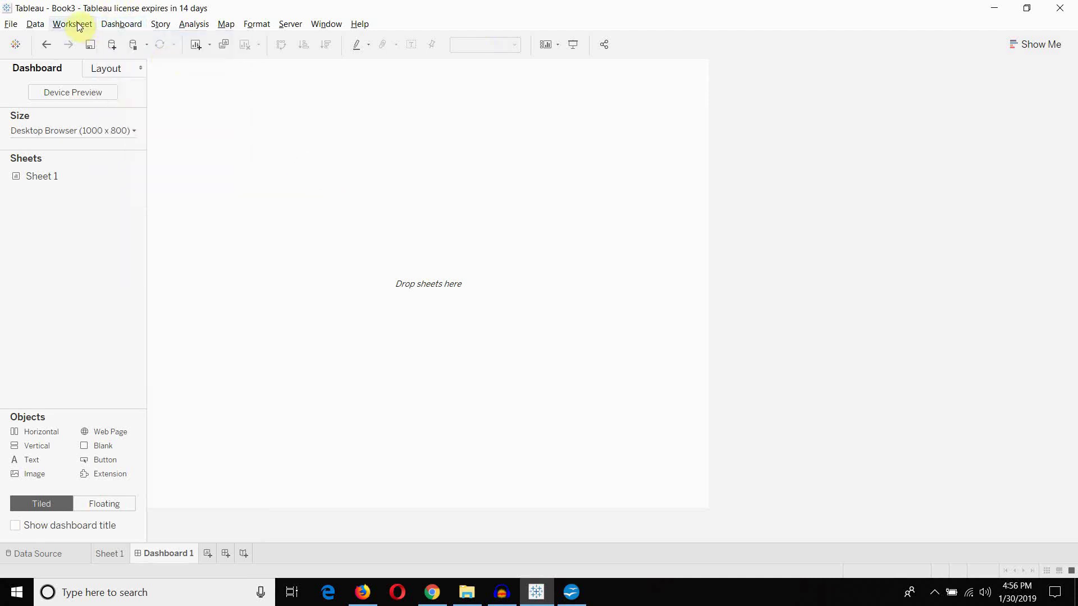
left_click(110, 553)
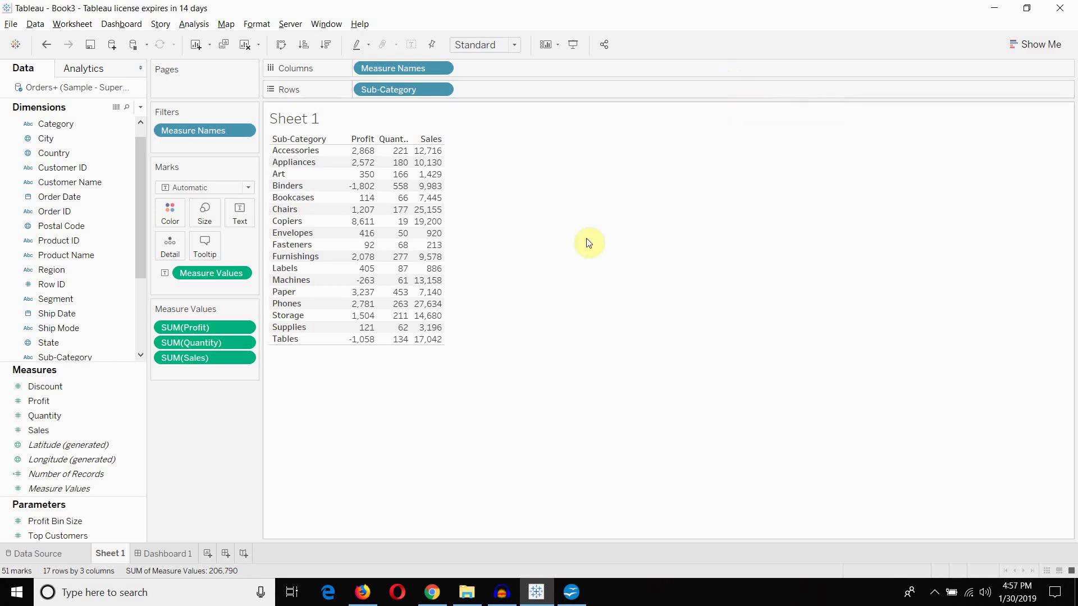
Export Sheet 1's data as 'Superstore Data' (.mdb) in Tableau Saved Data, table DATA
left_click(64, 24)
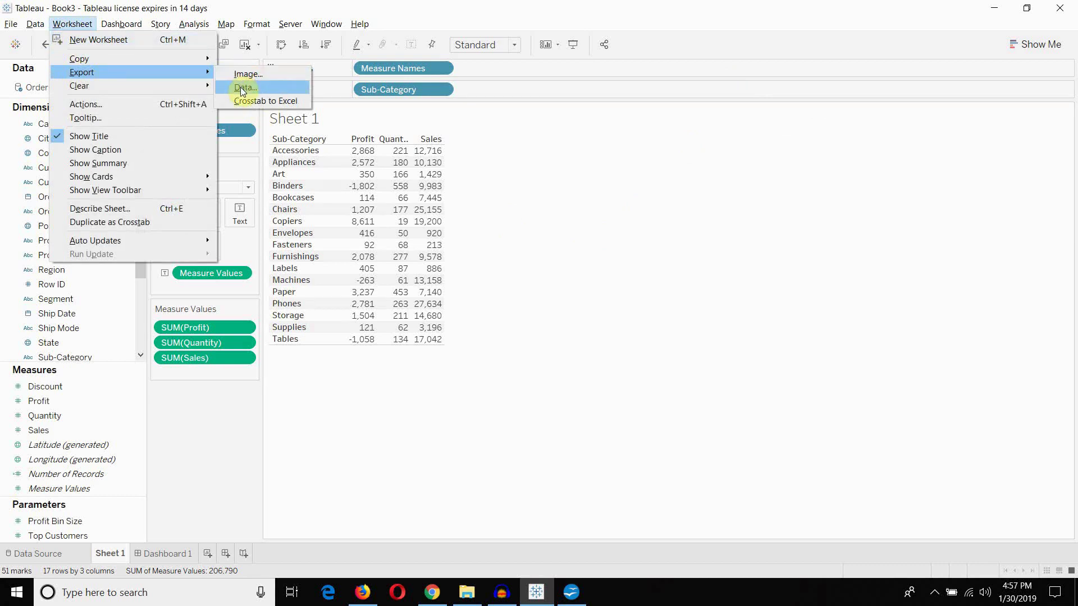
left_click(240, 87)
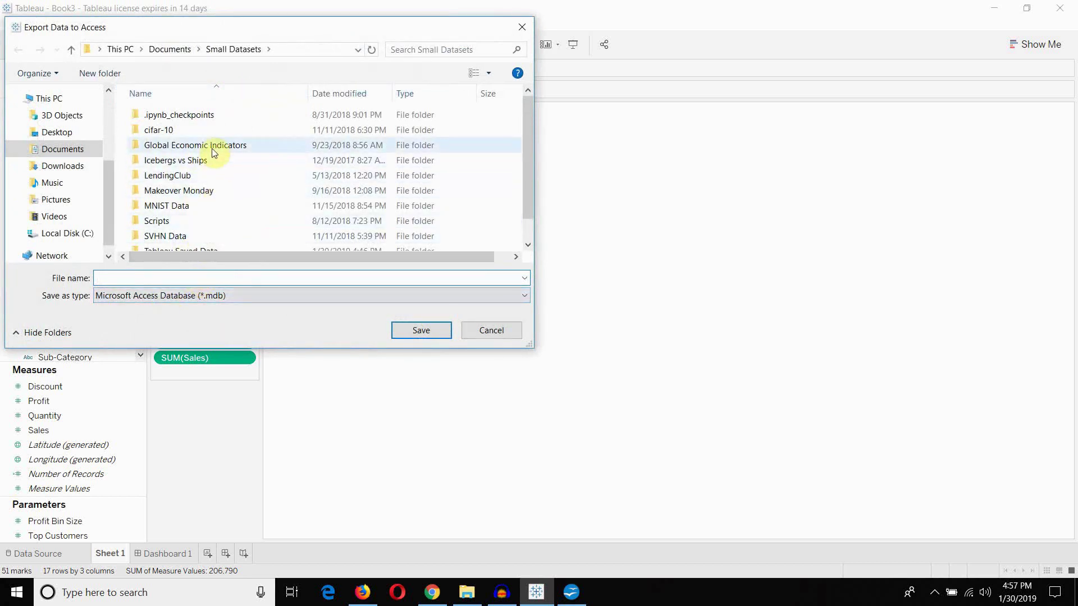
scroll(280, 159, "down", 1)
left_click(216, 229)
double_click(216, 229)
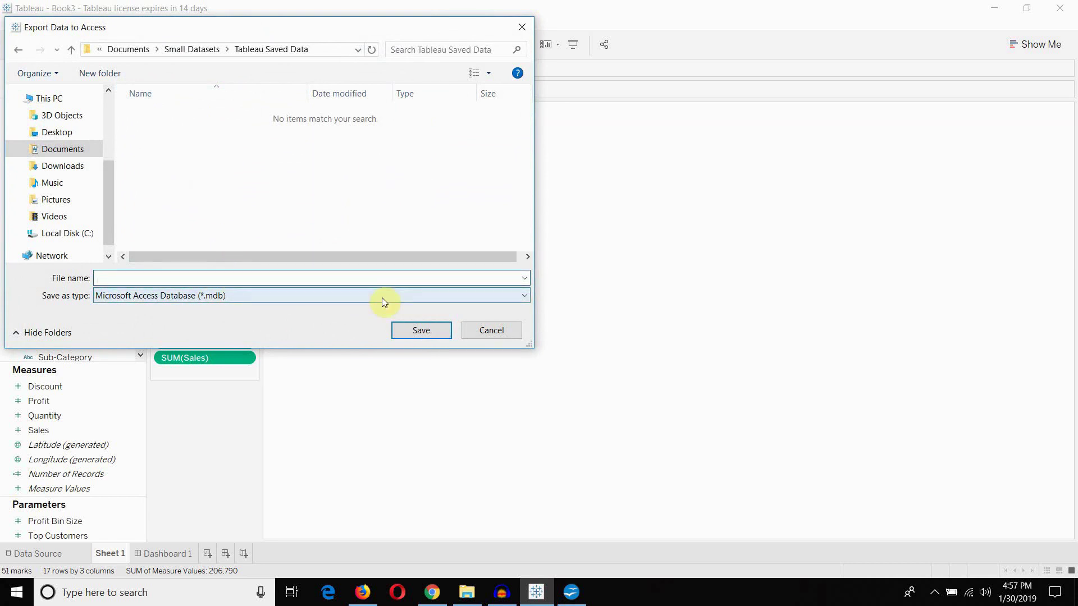
type("Superstore Data")
left_click(419, 332)
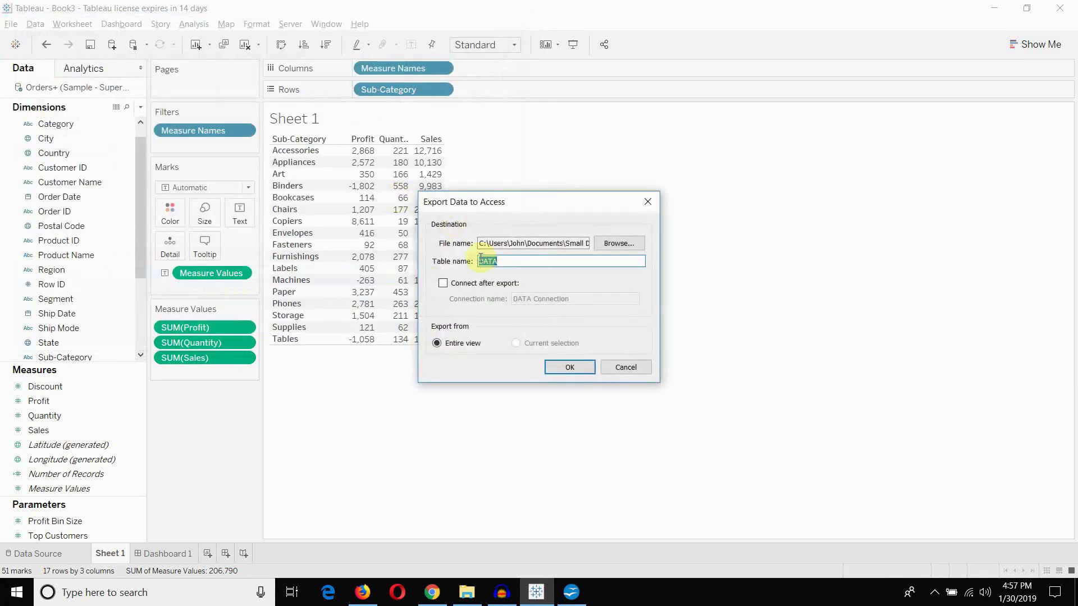
left_click(560, 368)
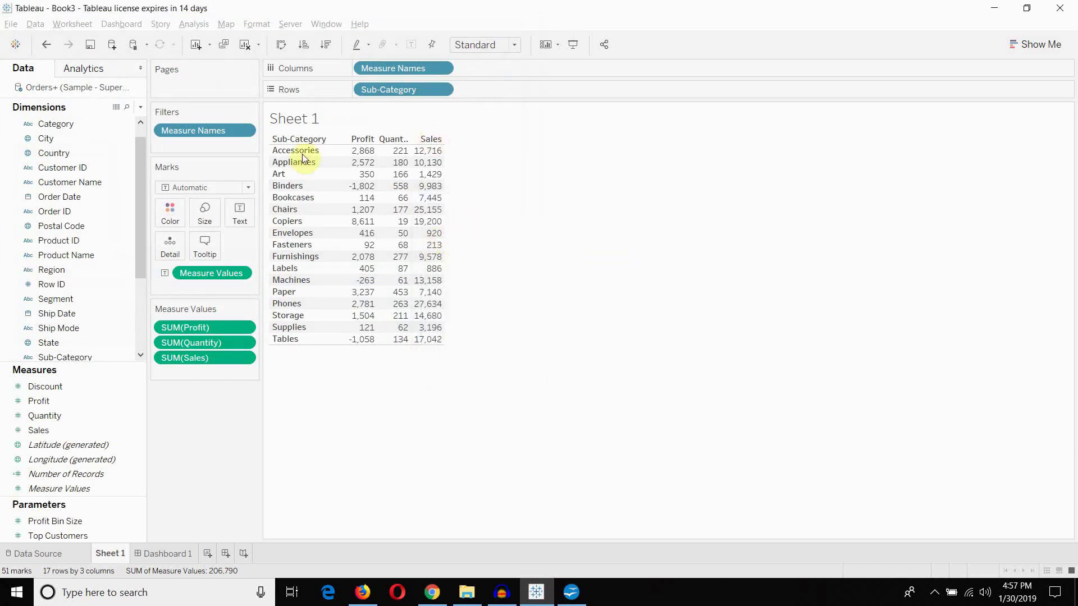
left_click(70, 28)
mouse_move(82, 72)
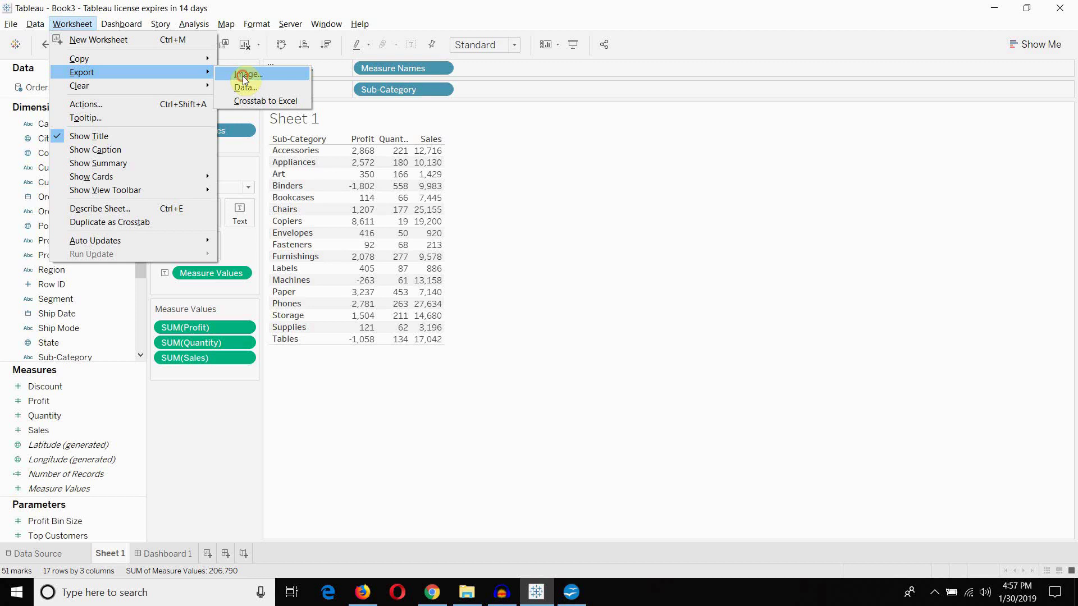
left_click(242, 75)
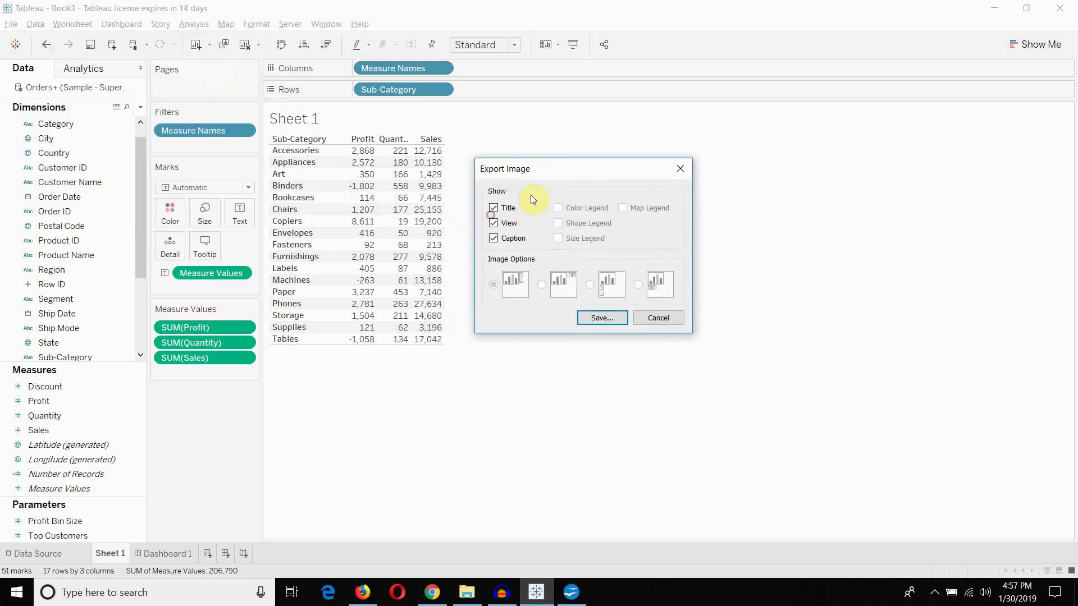
left_click(494, 208)
left_click(494, 223)
left_click(493, 238)
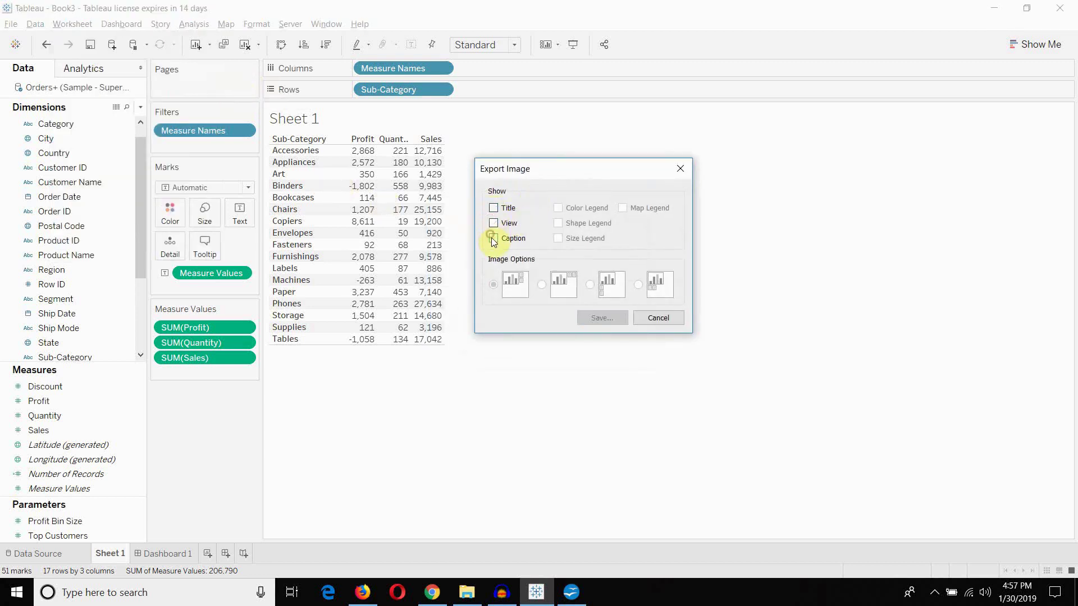
left_click(494, 207)
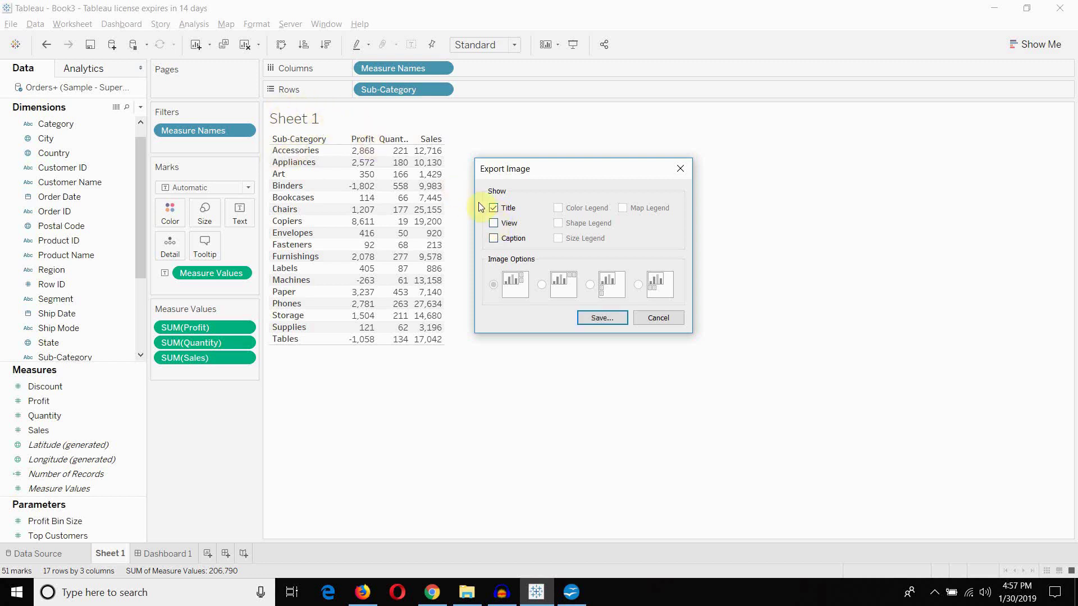
left_click(493, 223)
left_click(493, 208)
left_click(493, 223)
left_click(493, 238)
left_click(642, 318)
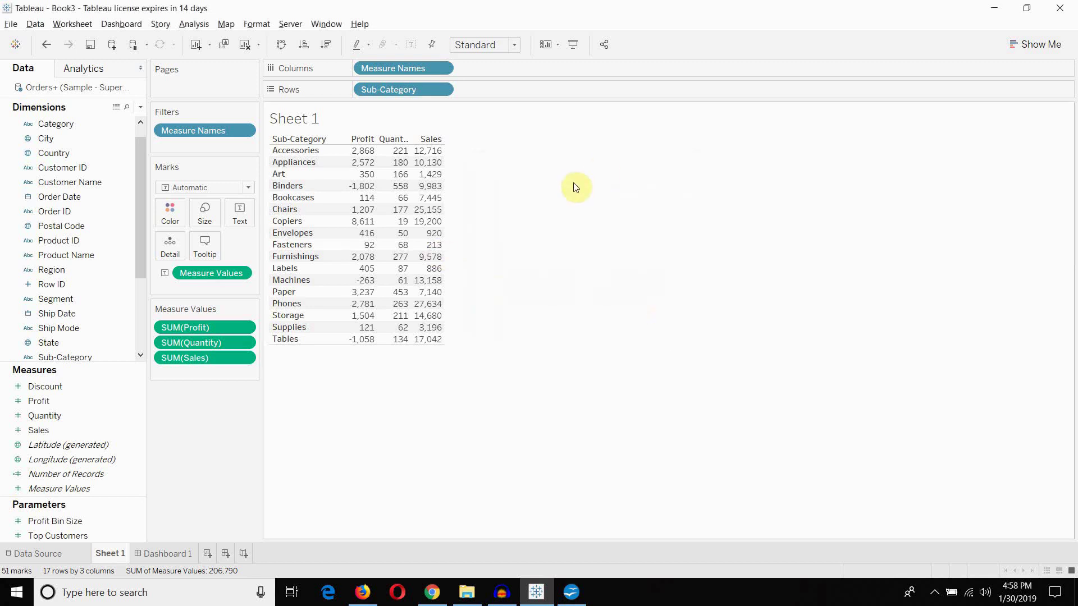
Start exporting the Orders+ (Sample - Superstore) data source to CSV from the Data menu
left_click(88, 24)
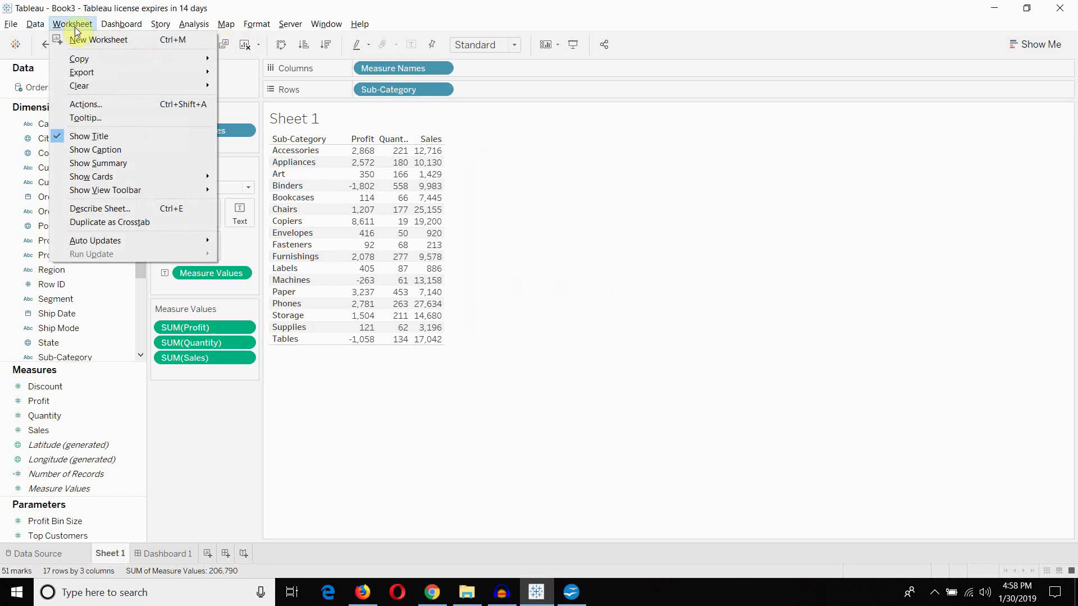
mouse_move(35, 24)
mouse_move(58, 150)
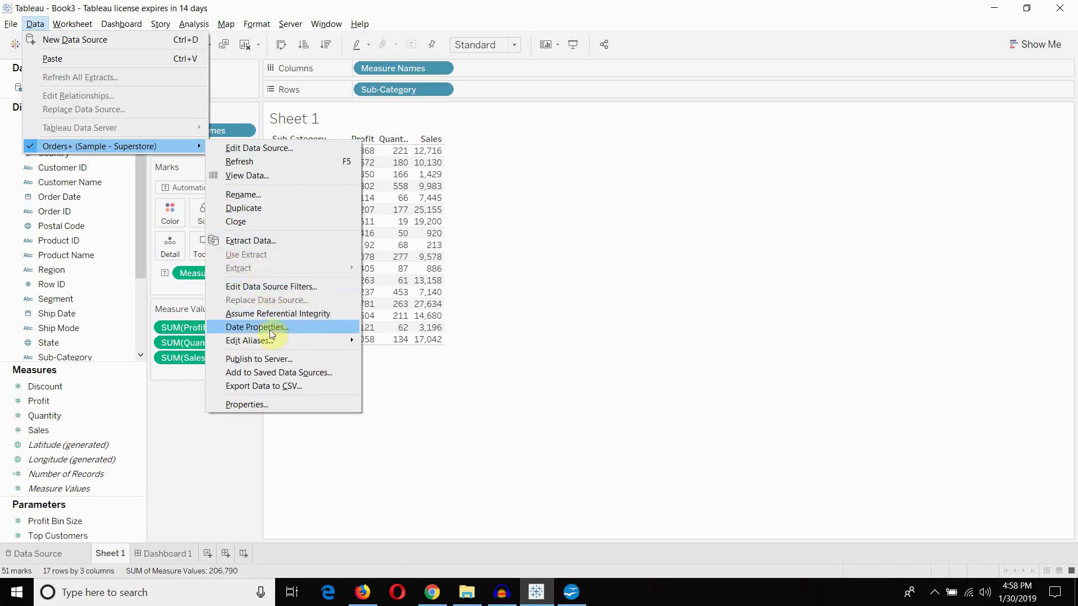
left_click(271, 387)
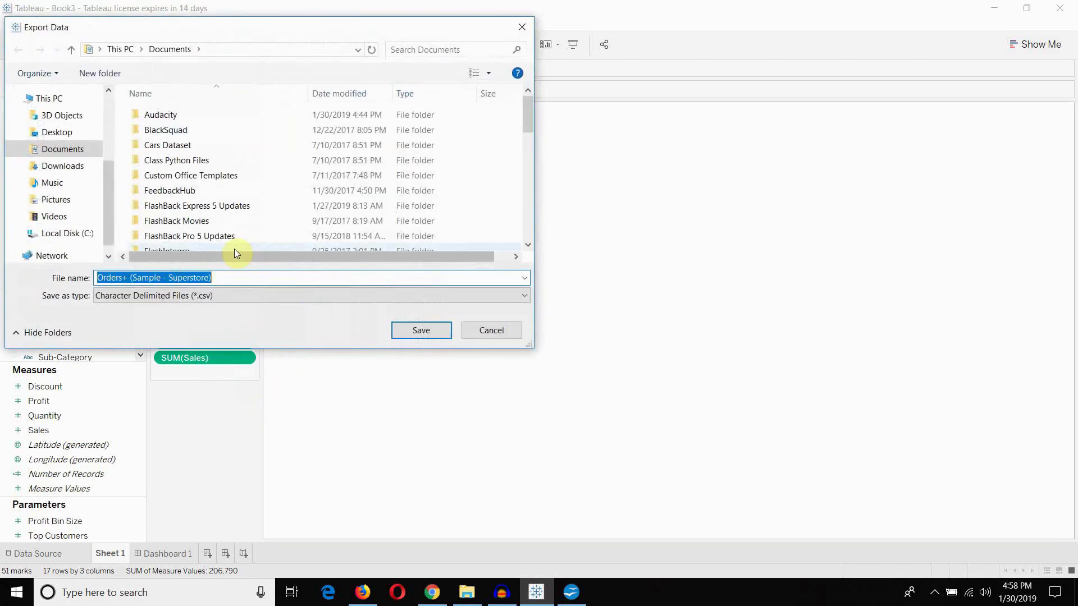
Save the CSV under its default name in Small Datasets > Tableau Saved Data
scroll(205, 181, "down", 3)
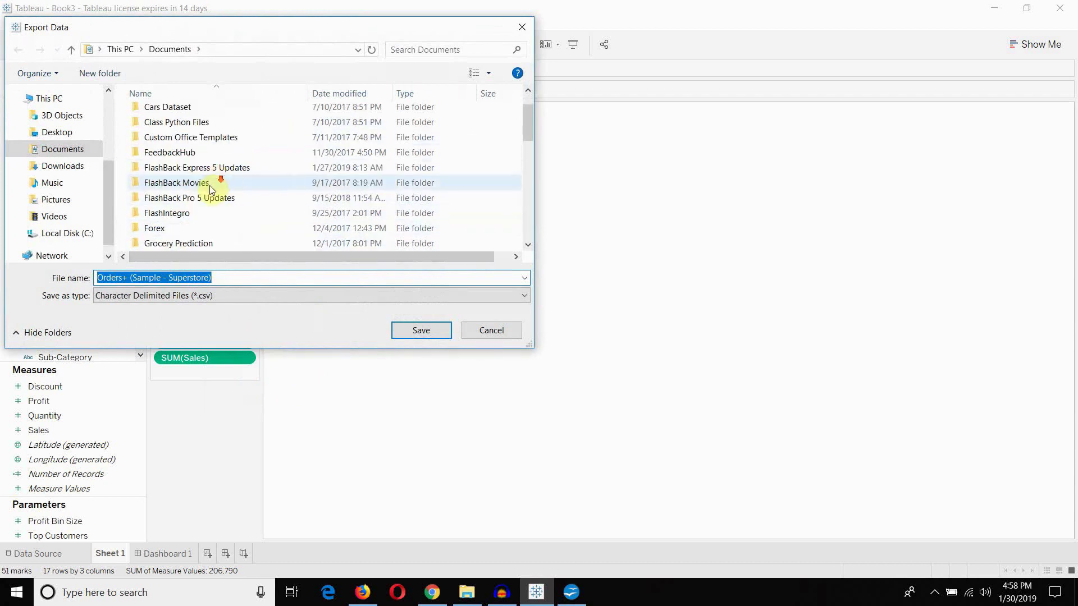
scroll(202, 150, "up", 3)
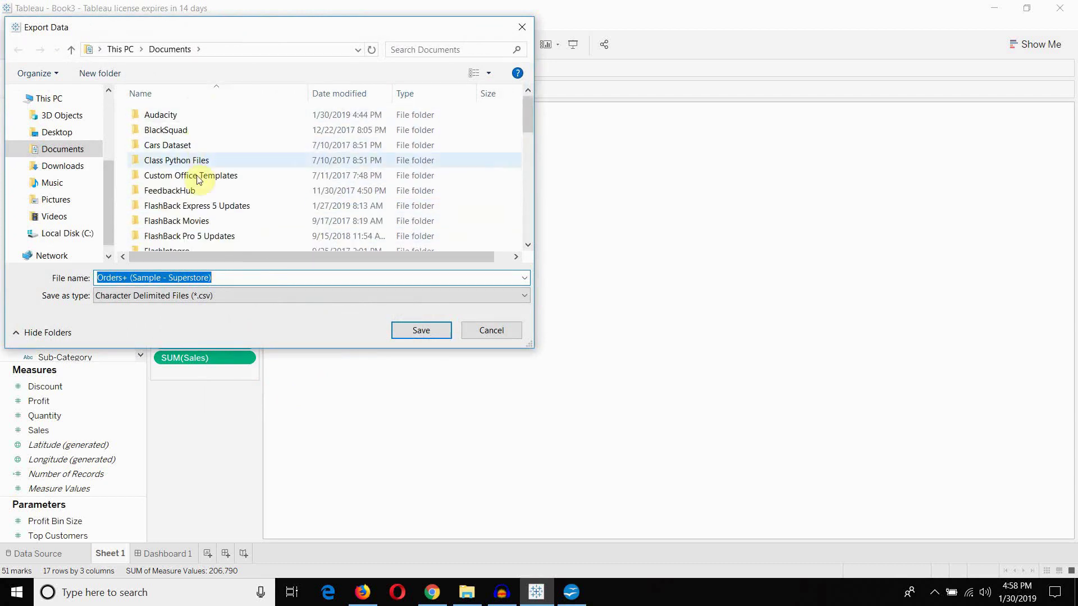
scroll(212, 210, "down", 6)
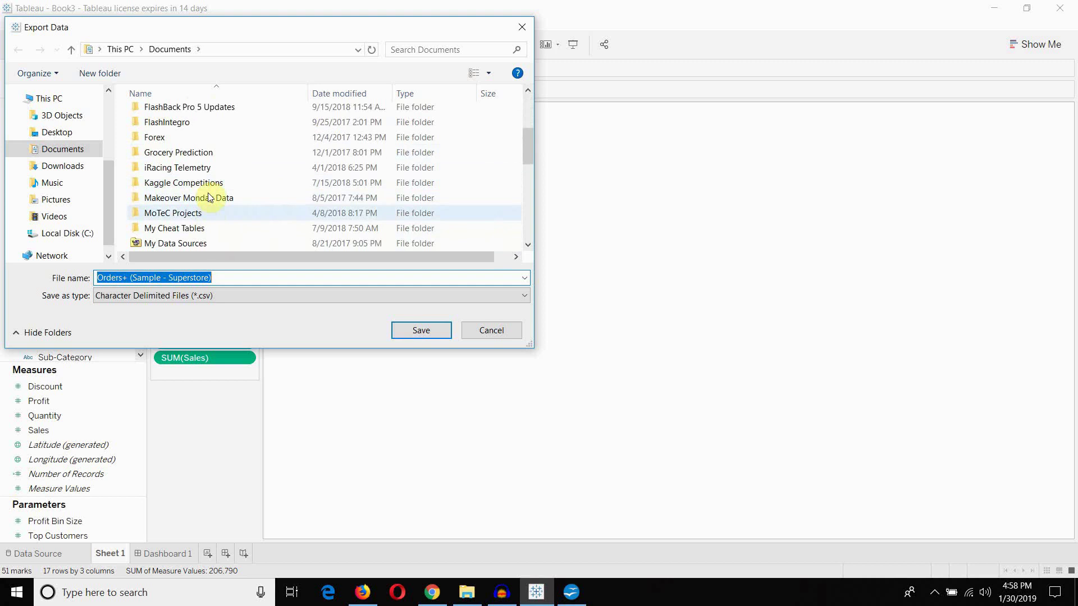
scroll(209, 193, "down", 1)
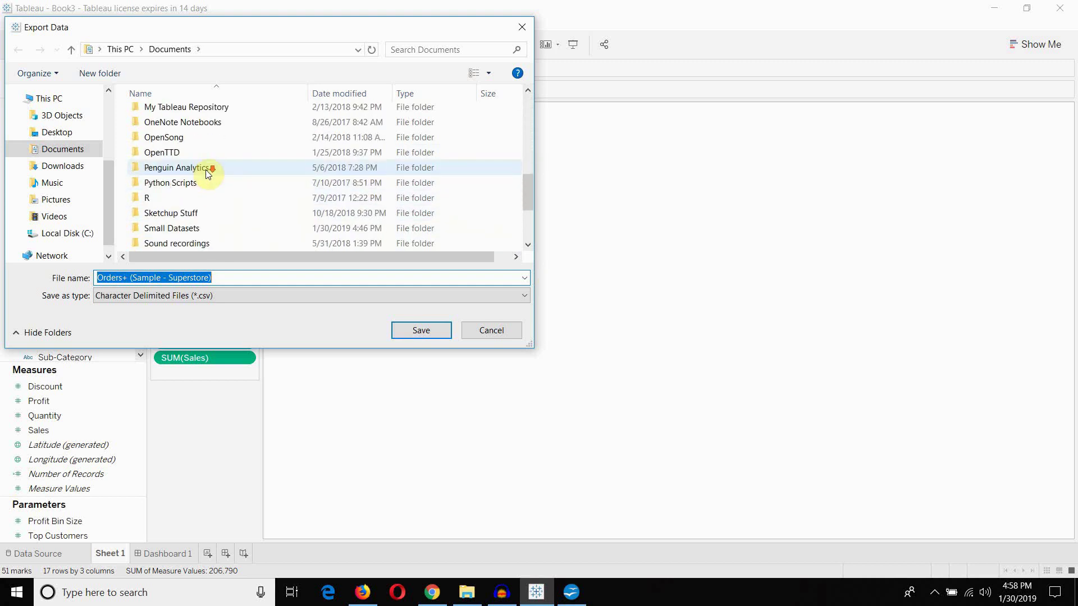
left_click(205, 229)
left_click(204, 229)
scroll(204, 183, "down", 1)
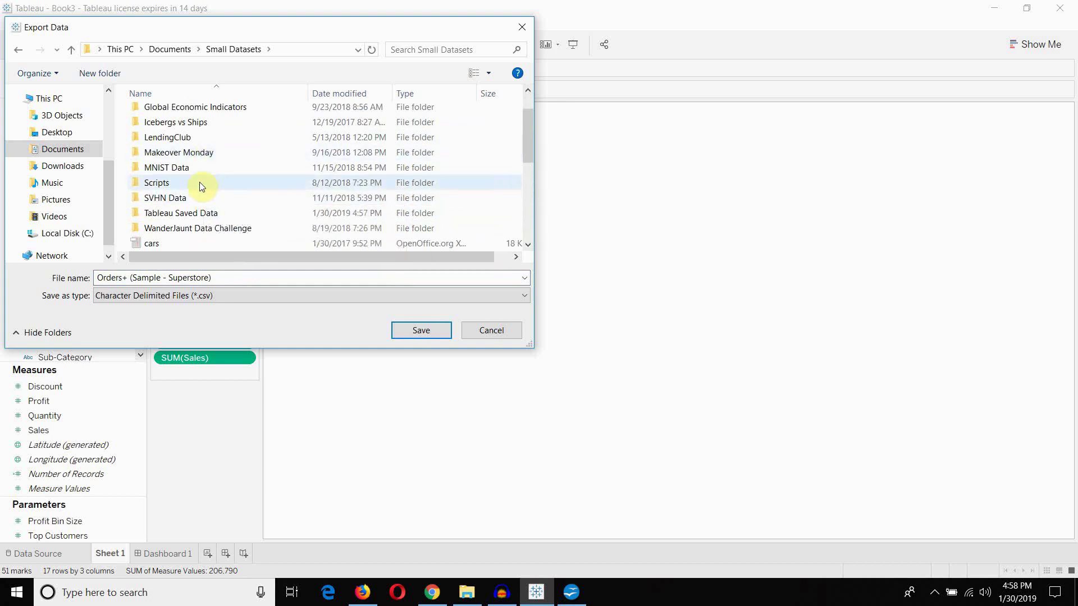
left_click(216, 213)
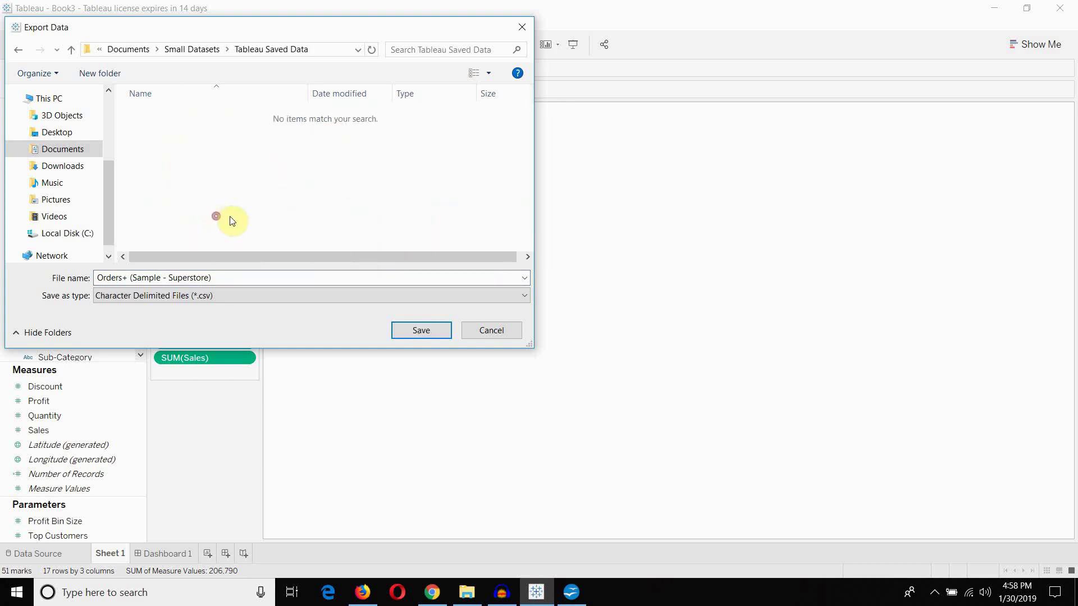
triple_click(227, 278)
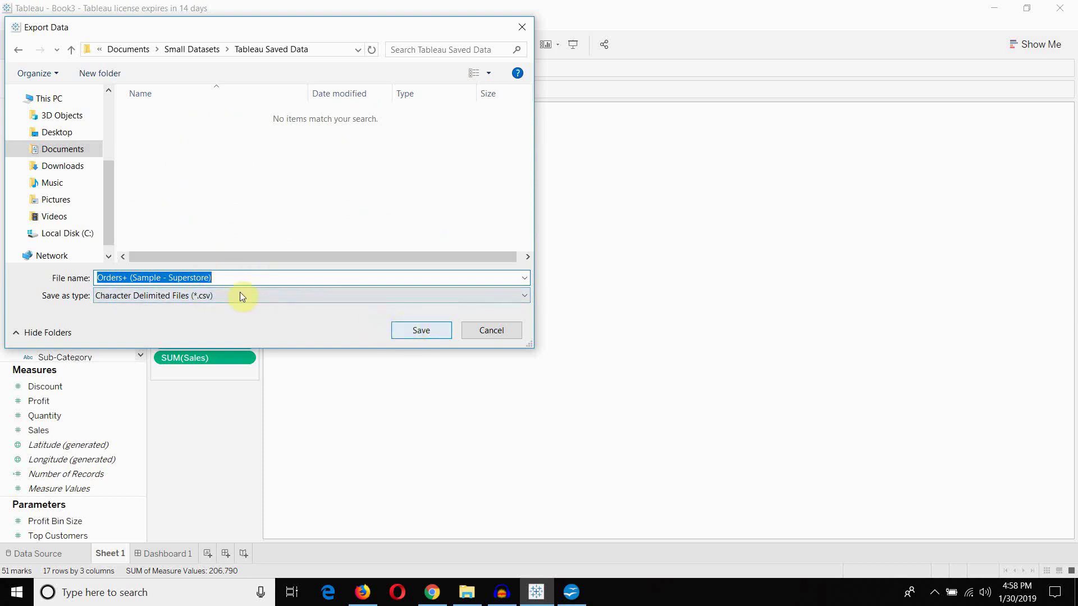
left_click_drag(168, 25, 355, 123)
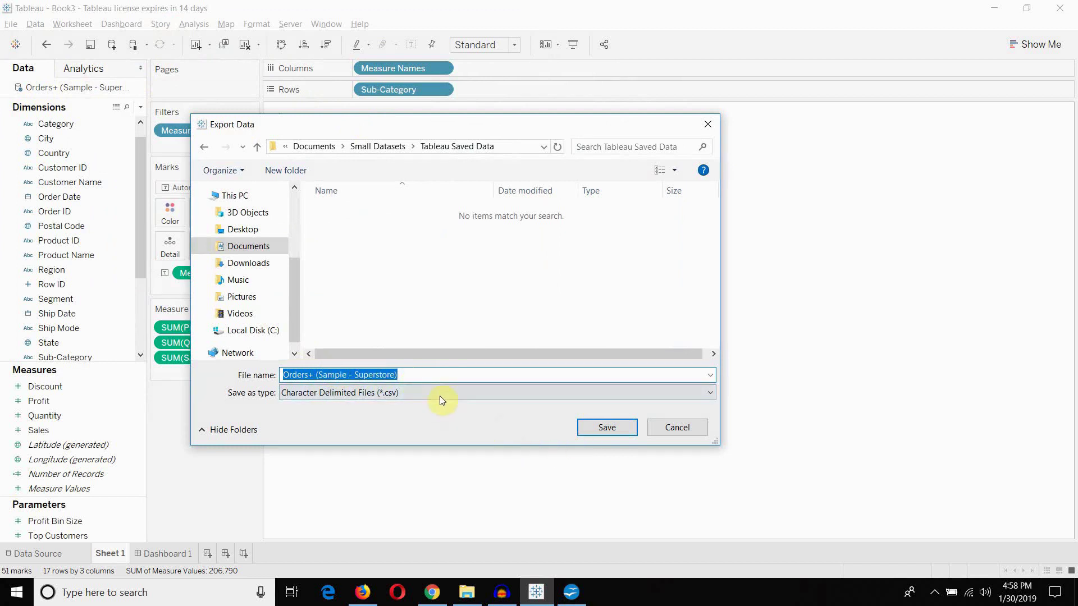
left_click(592, 428)
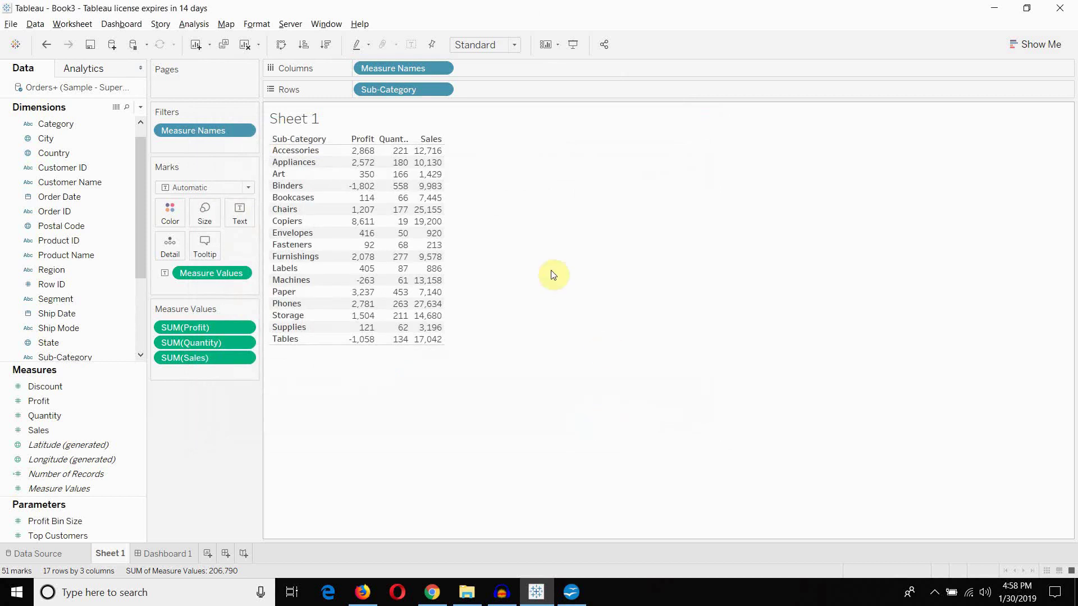
Select all 17 sub-category rows of the crosstab, Accessories through the last row
left_click(303, 151)
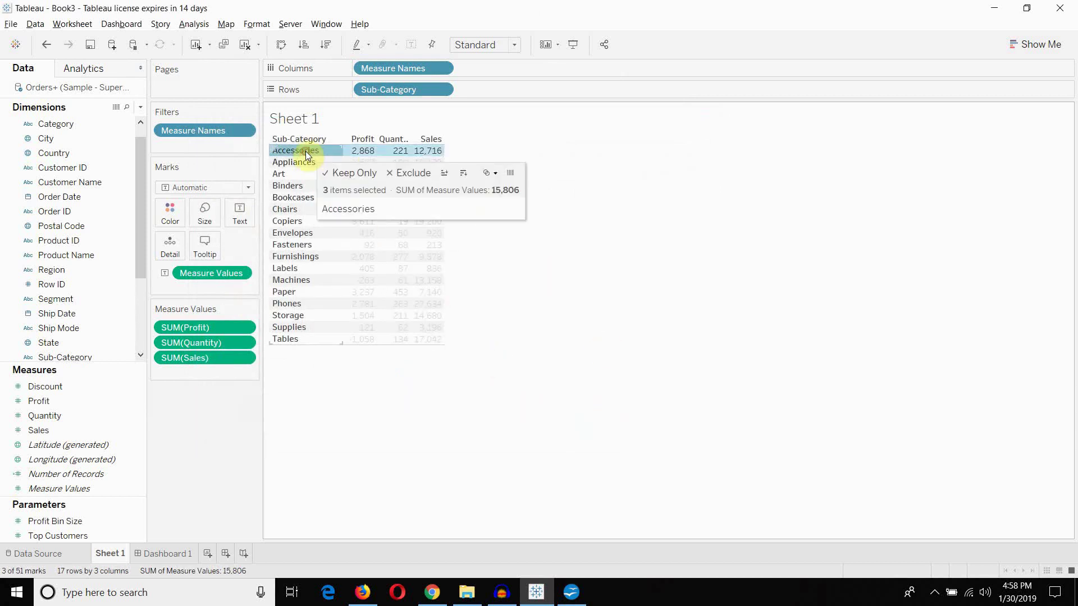
left_click(303, 339, "shift")
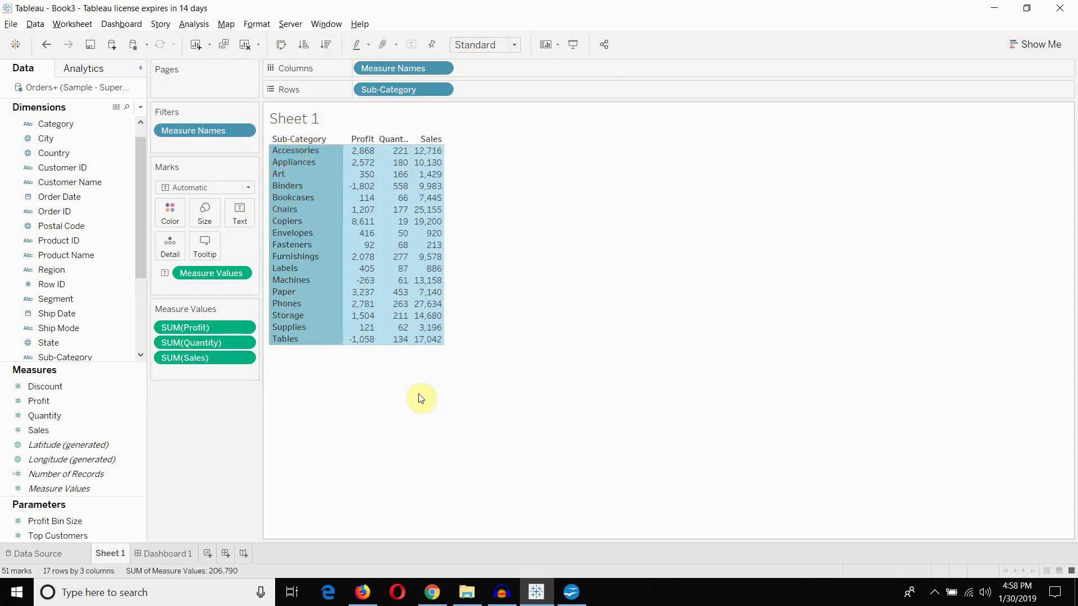
Paste the Tableau data into Calc cell A2, accept the tab-separated import, and maximize the window
left_click(576, 596)
left_click(178, 266)
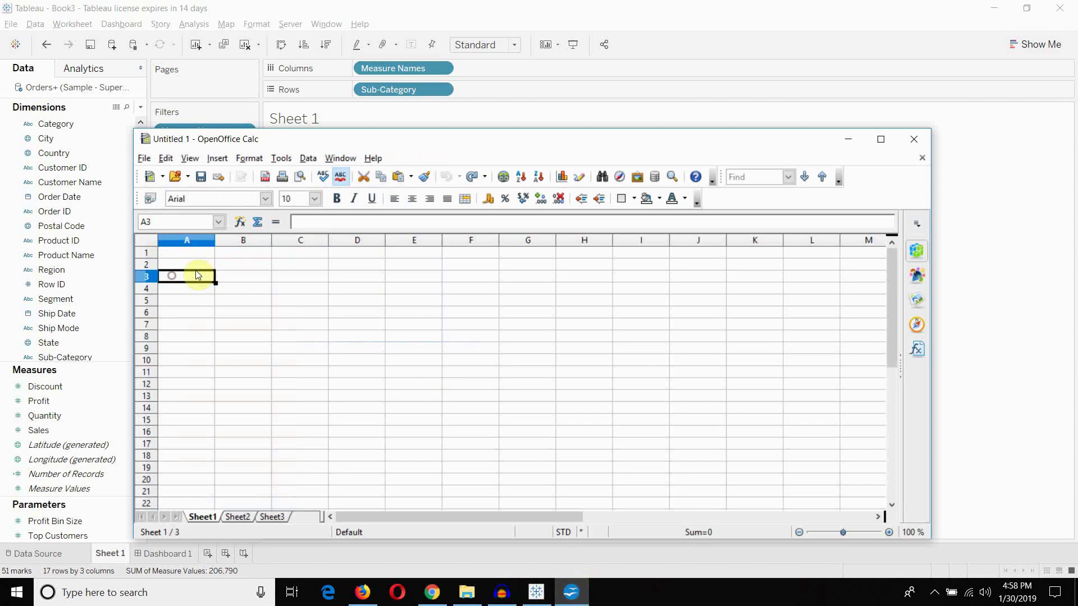
key("ctrl+v")
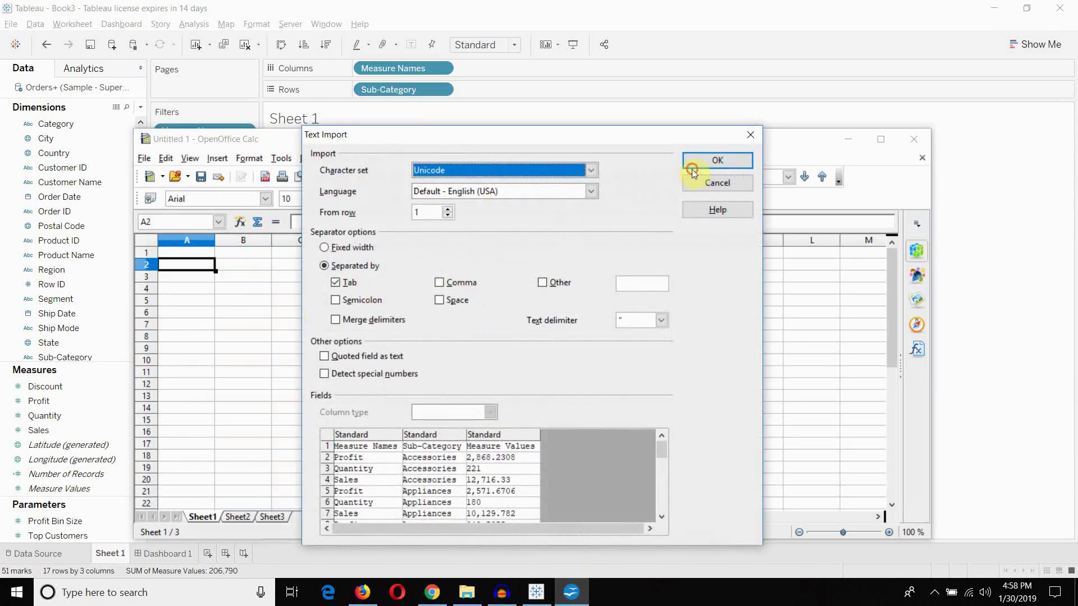
left_click(709, 161)
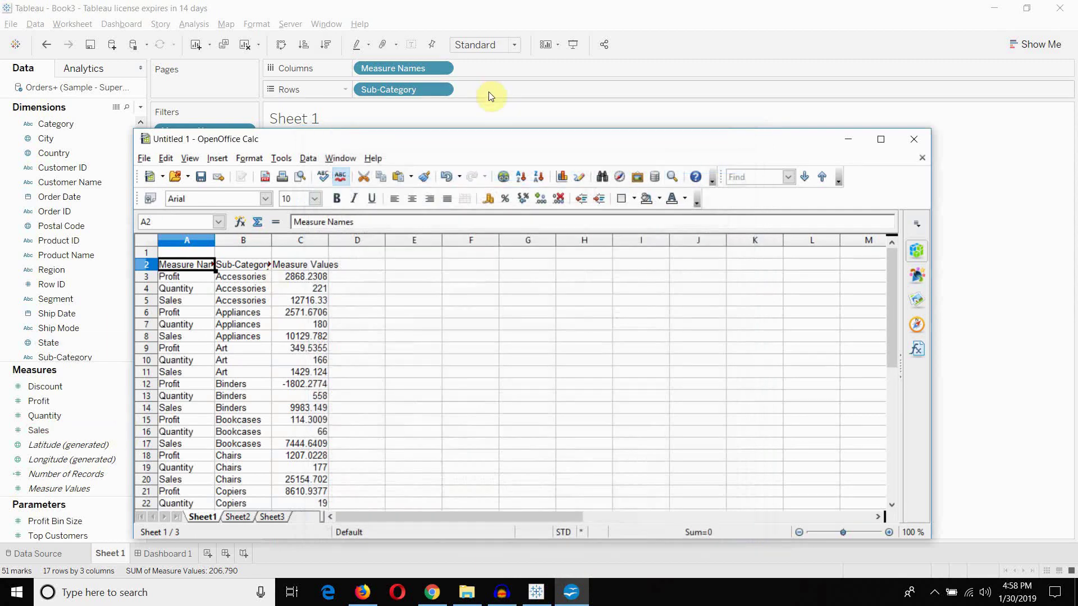
left_click_drag(493, 139, 460, 79)
double_click(461, 79)
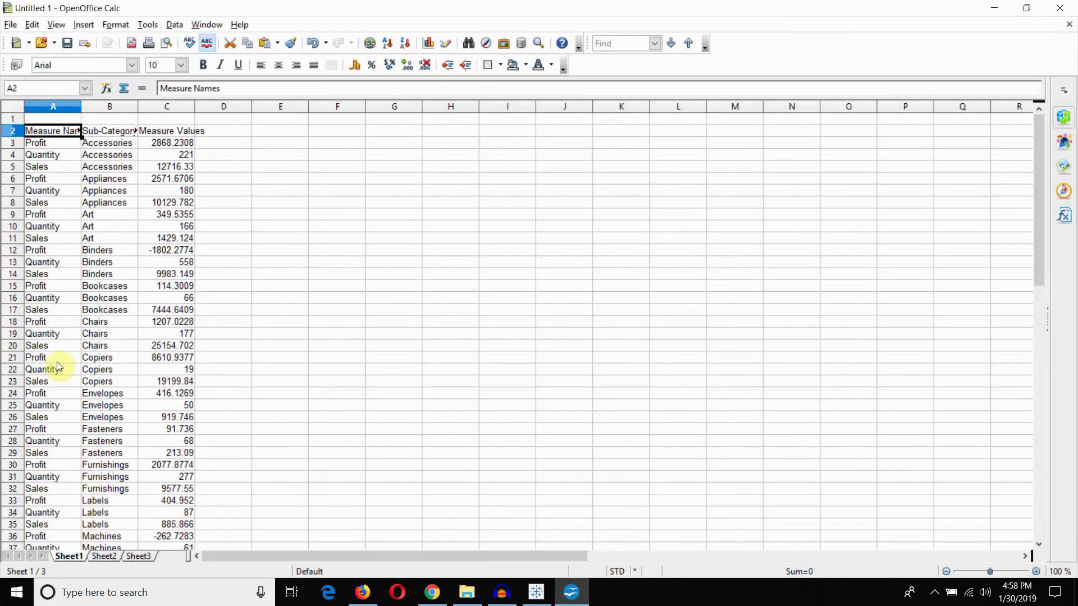
Check the pasted values in cells A3 (Profit), B3 (Accessories) and columns B–C
left_click(103, 144)
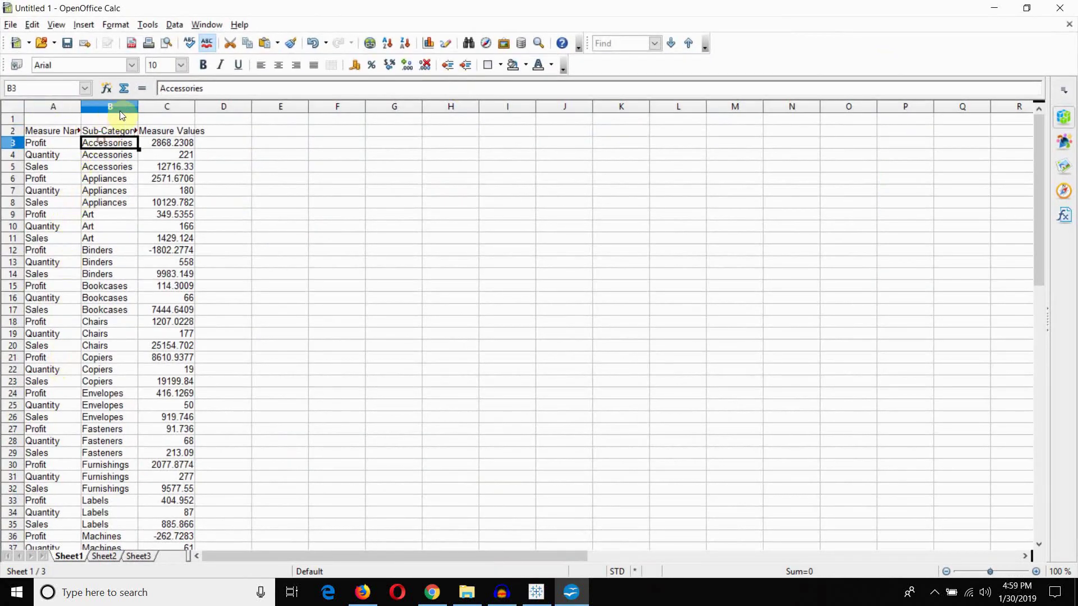
left_click_drag(136, 104, 156, 107)
left_click(114, 135)
left_click(75, 144)
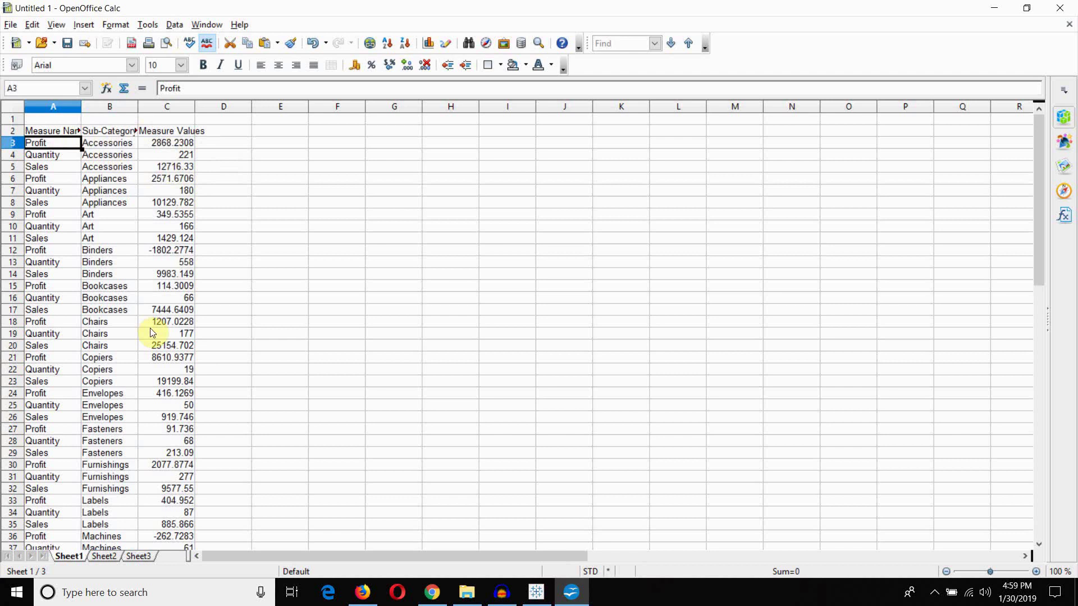
left_click(98, 144)
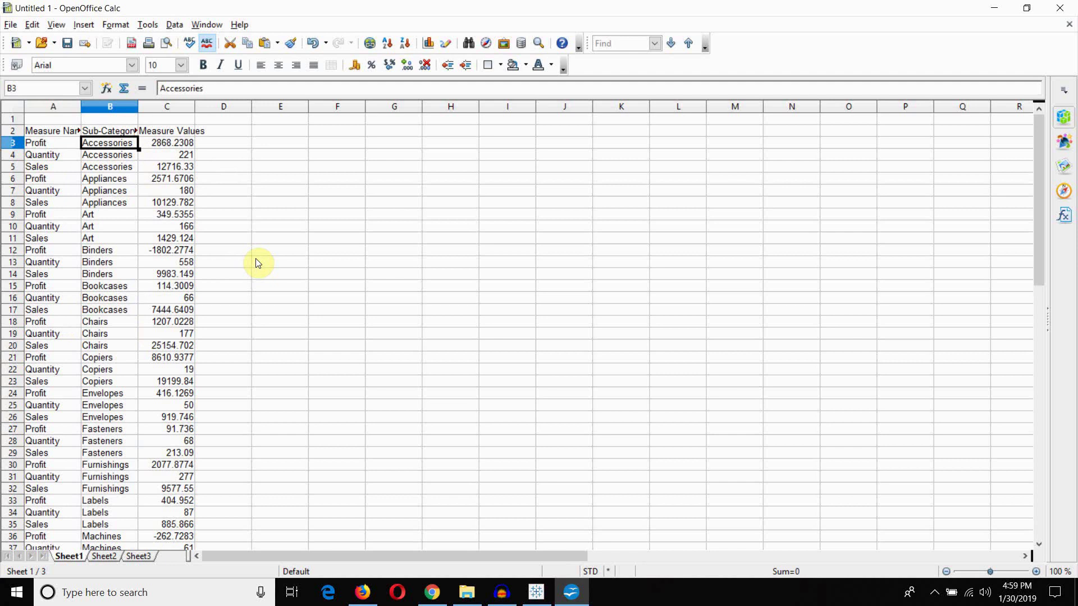
Back in Tableau, select all sub-category rows of the crosstab
key("alt+Tab")
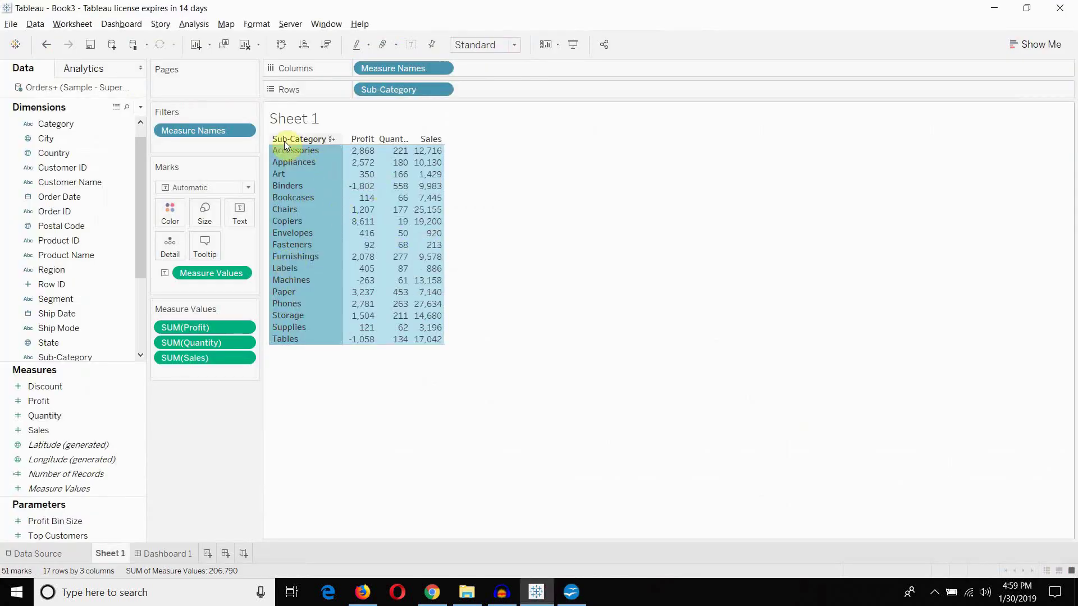
left_click(517, 211)
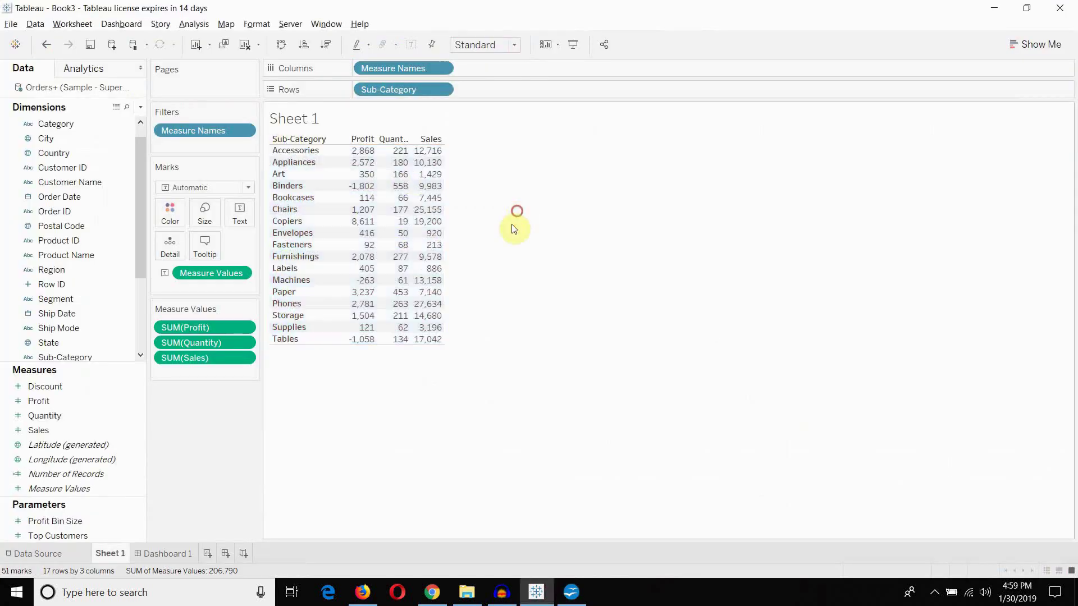
right_click(309, 198)
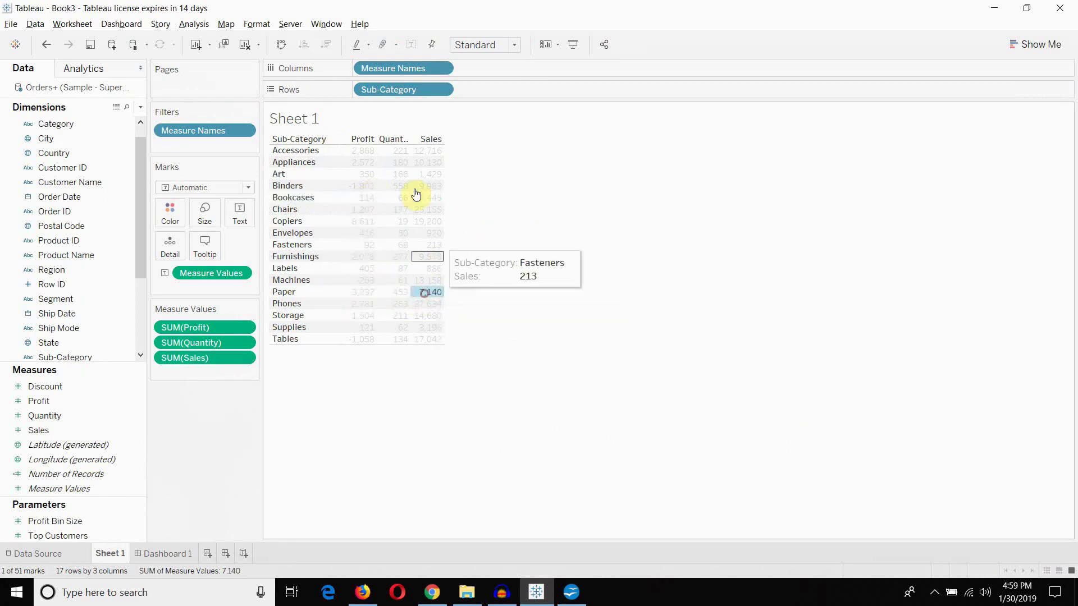
left_click(390, 187)
left_click(494, 164)
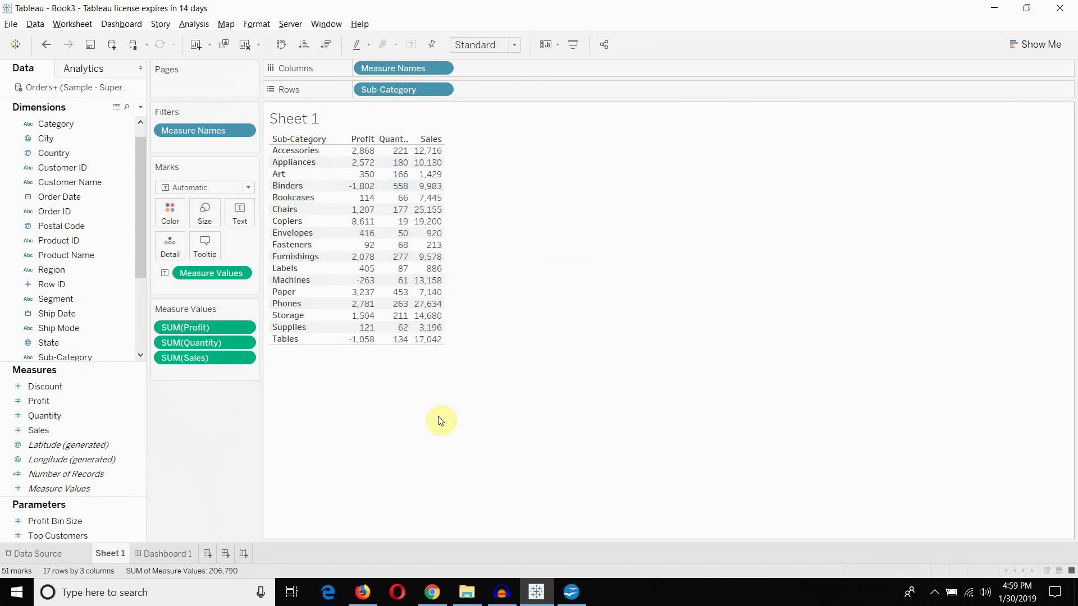
left_click(311, 150)
left_click(306, 339, "shift")
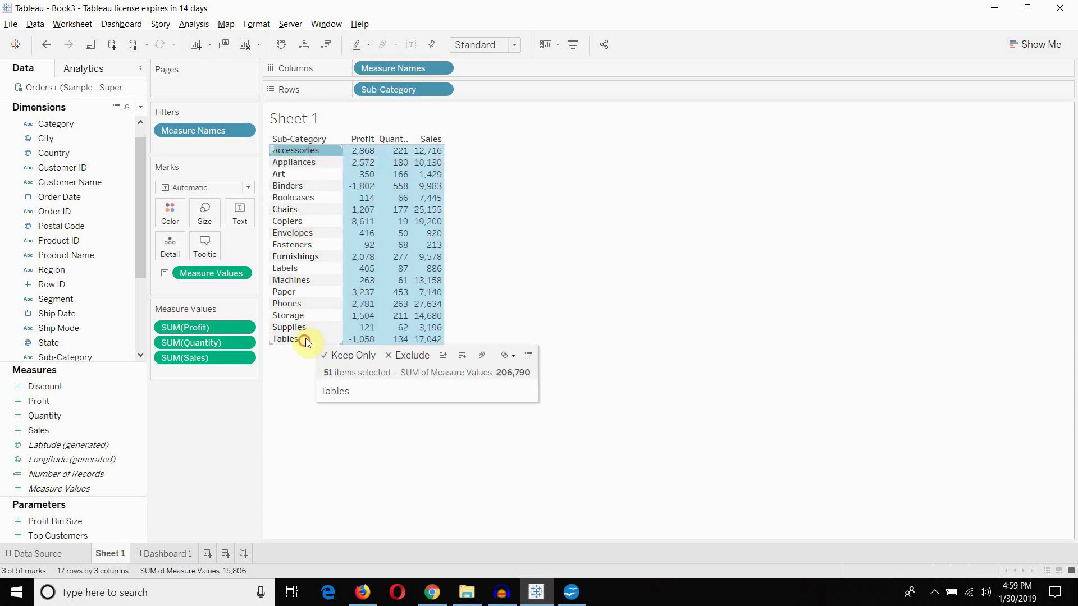
Open View Data for the selection and copy all 51 summary rows
right_click(306, 211)
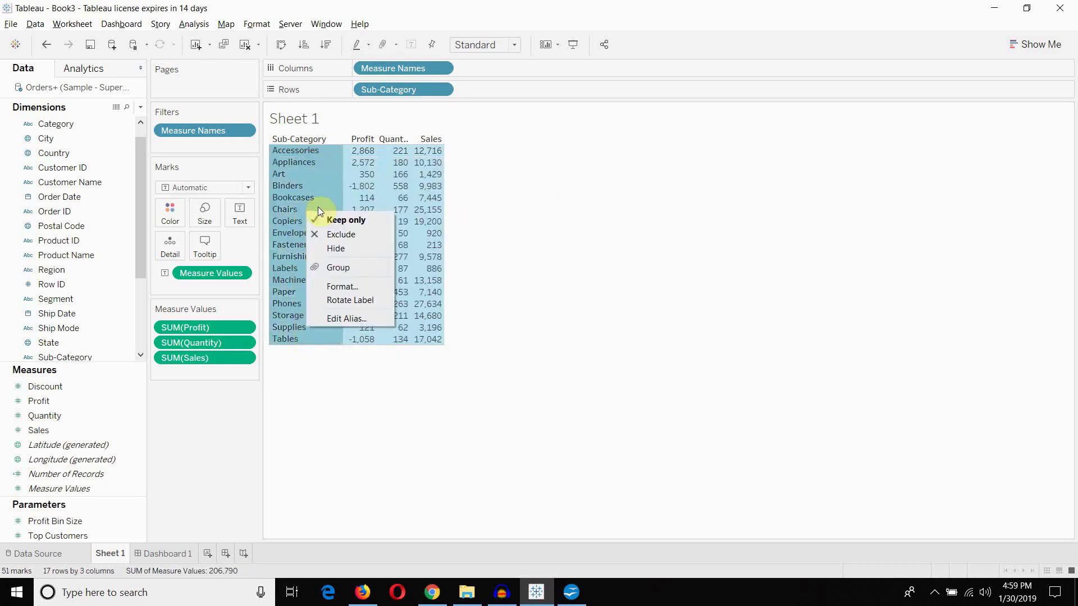
right_click(368, 173)
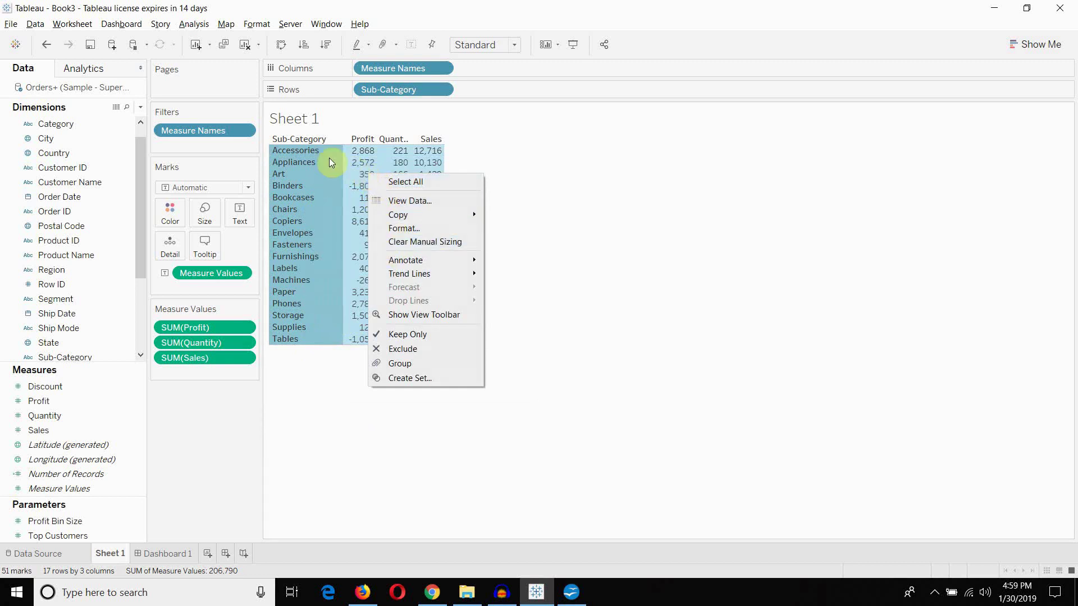
left_click(414, 202)
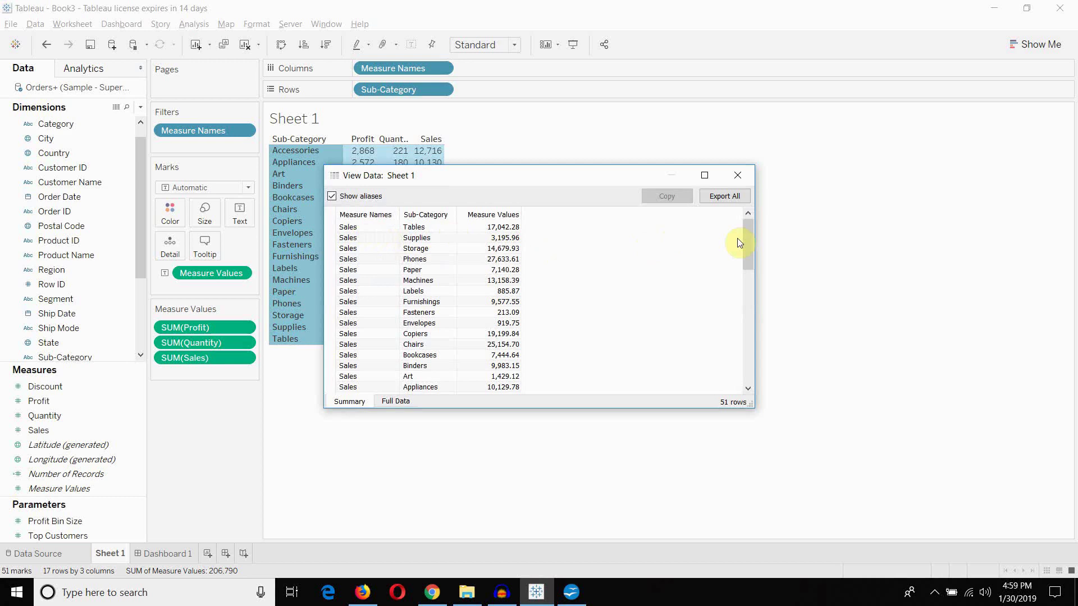
left_click_drag(750, 234, 746, 356)
left_click(359, 229)
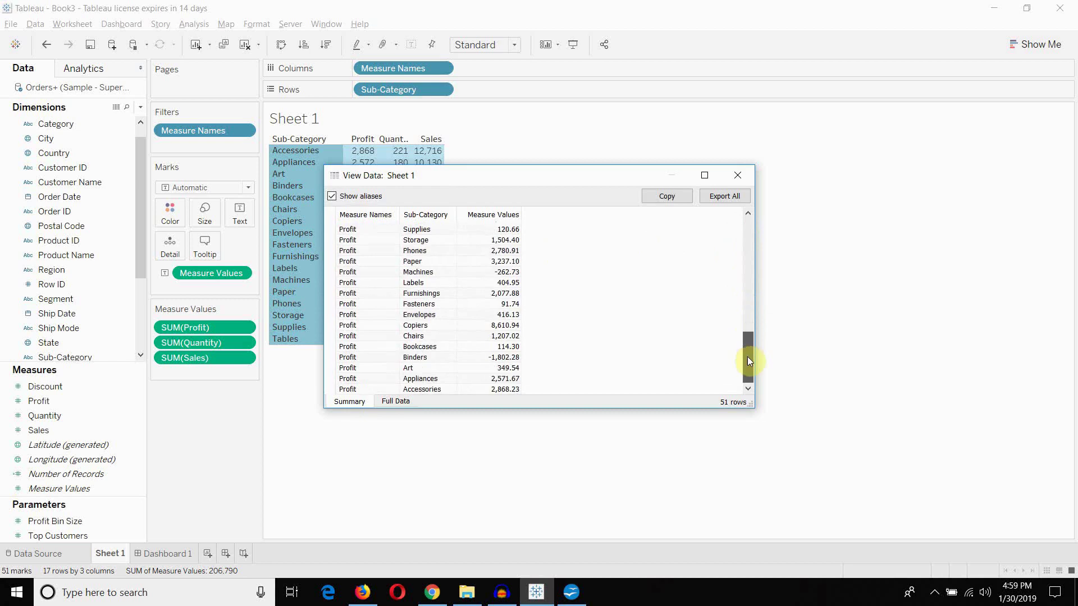
left_click(359, 389, "shift")
key("ctrl+a")
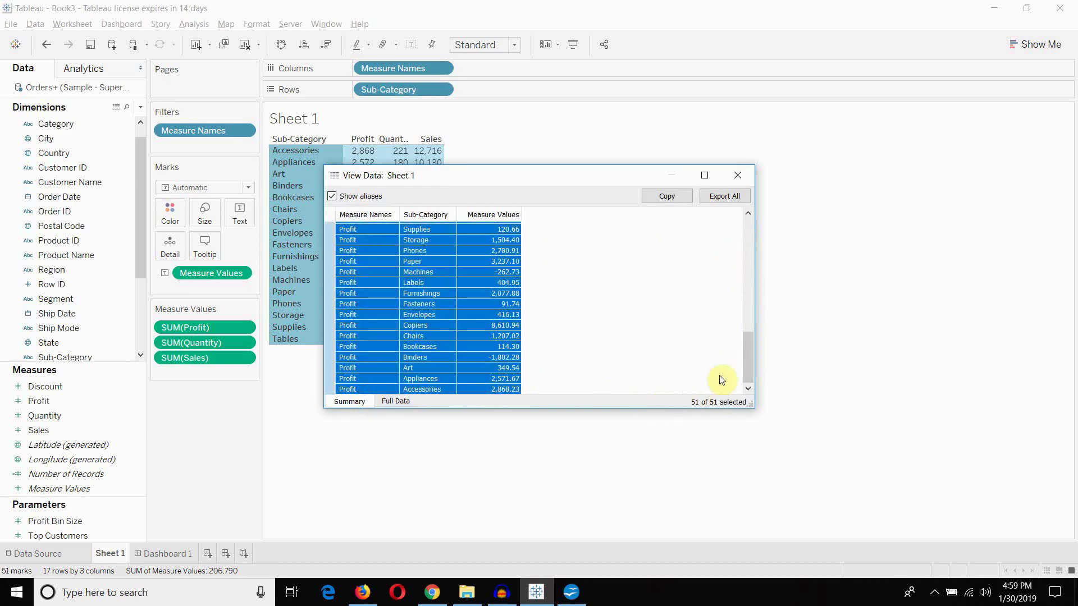
left_click(672, 199)
Paste the summary rows into Sheet2 at A2 via Text Import, and compare them with Sheet1
left_click(571, 592)
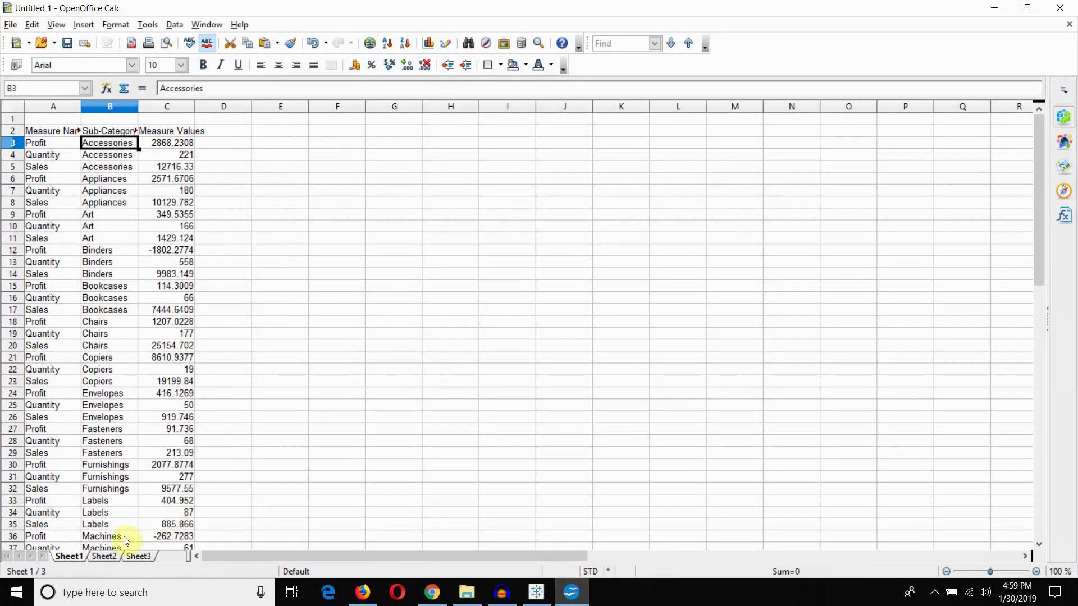
left_click(118, 556)
left_click(51, 131)
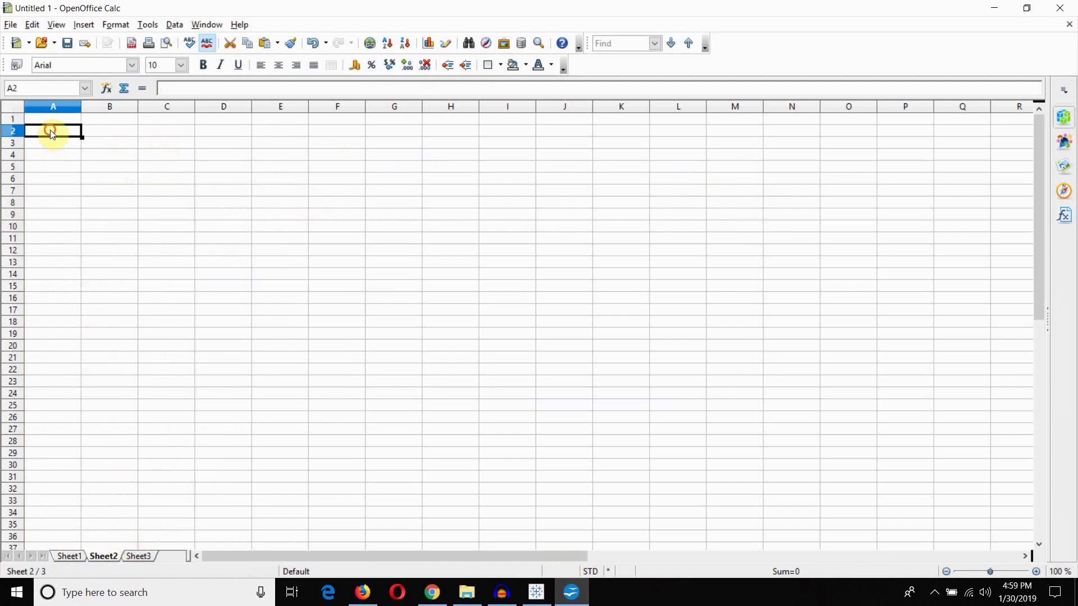
key("ctrl+v")
left_click(726, 114)
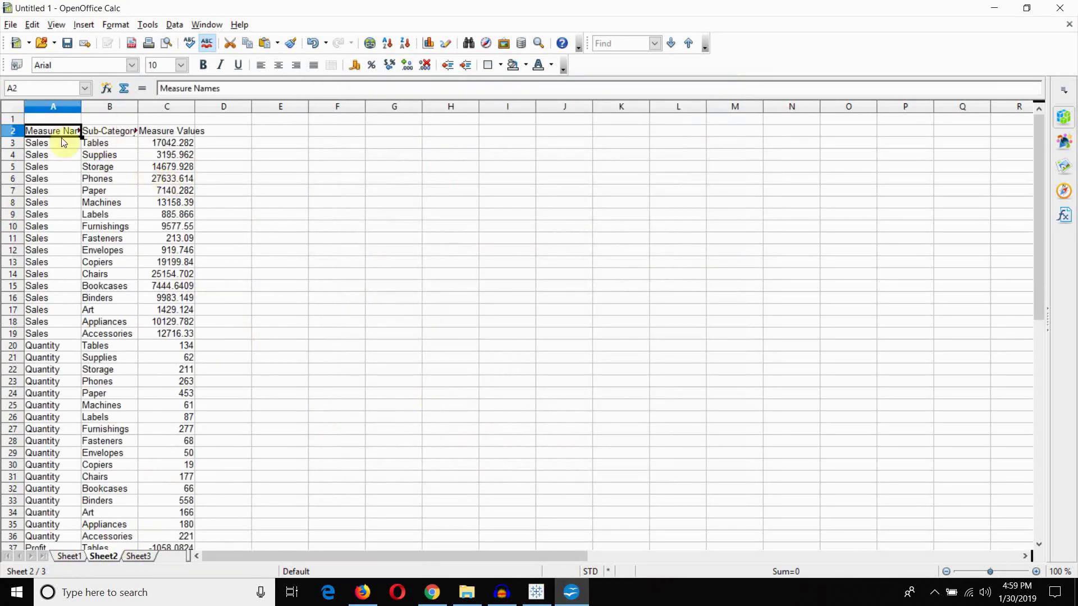
left_click(70, 556)
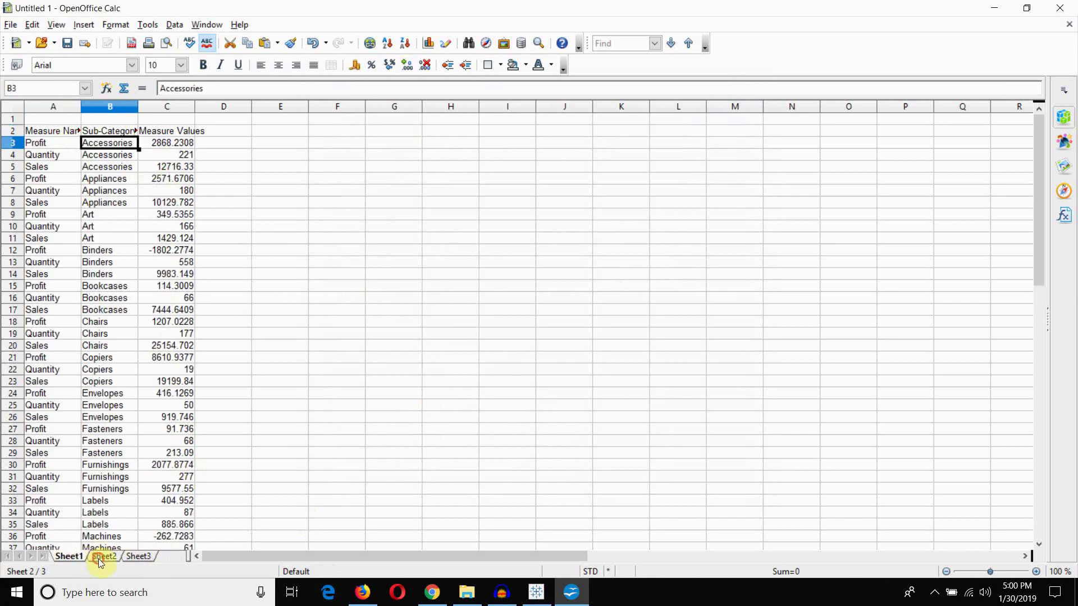
left_click(101, 556)
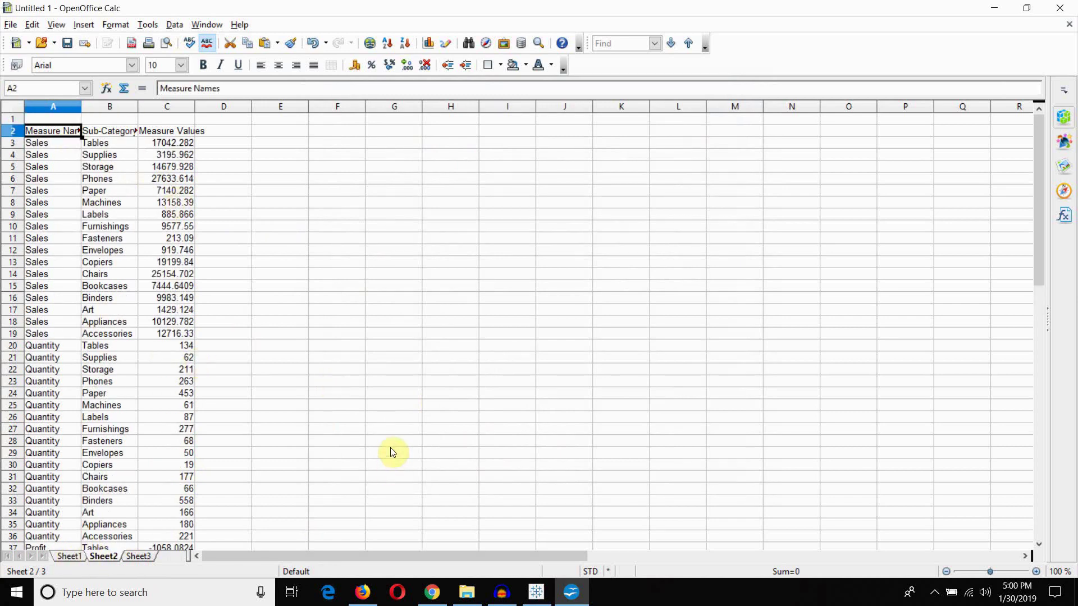
Open Export All from View Data, cancel the Export Data dialog, and close View Data
left_click(534, 590)
left_click(721, 197)
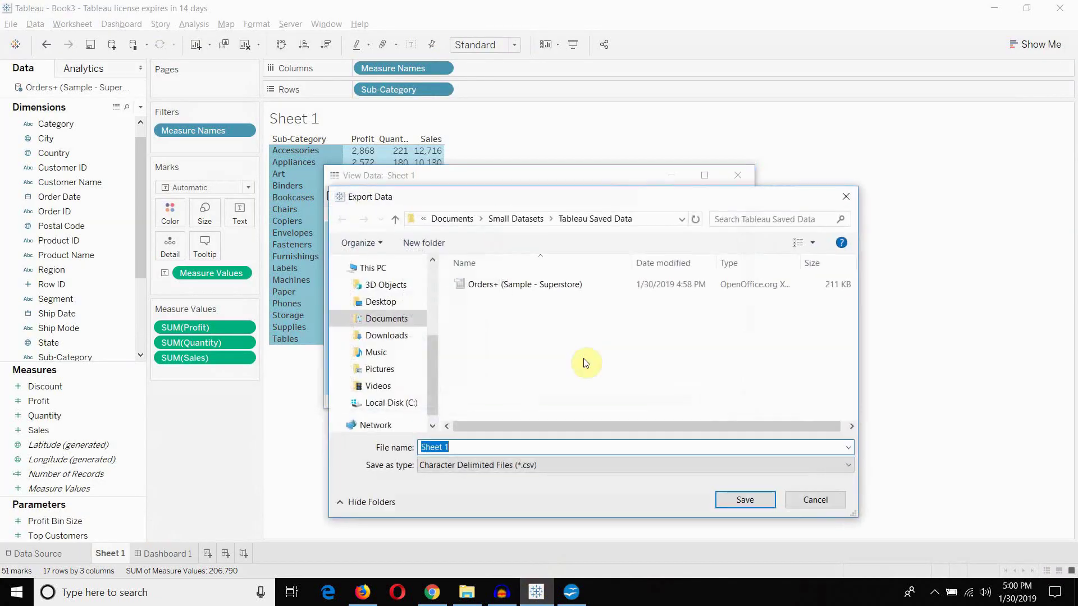
left_click_drag(613, 205, 797, 225)
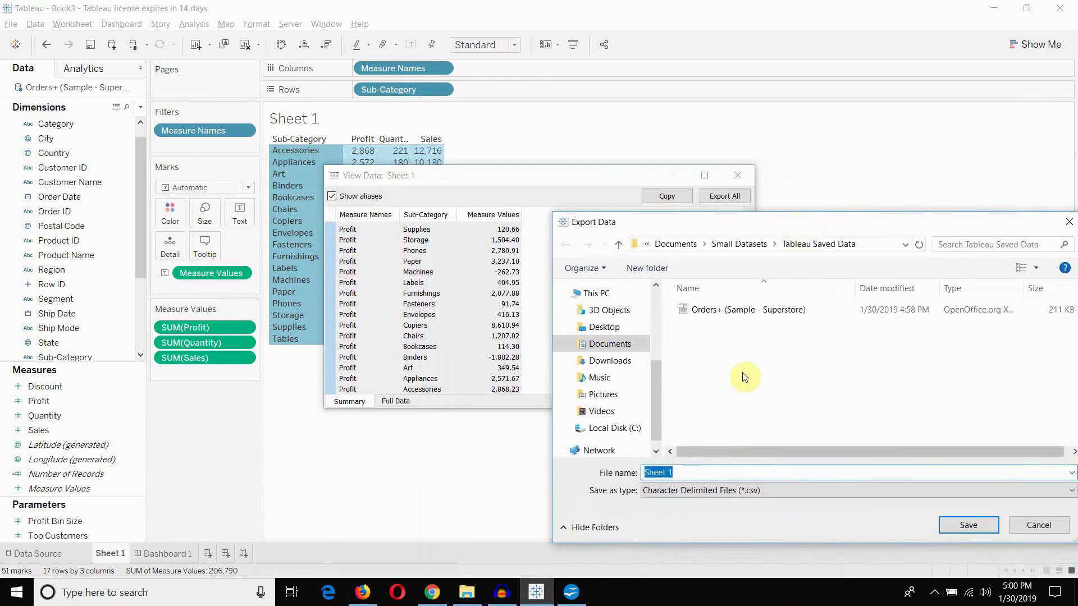
left_click_drag(943, 224, 935, 224)
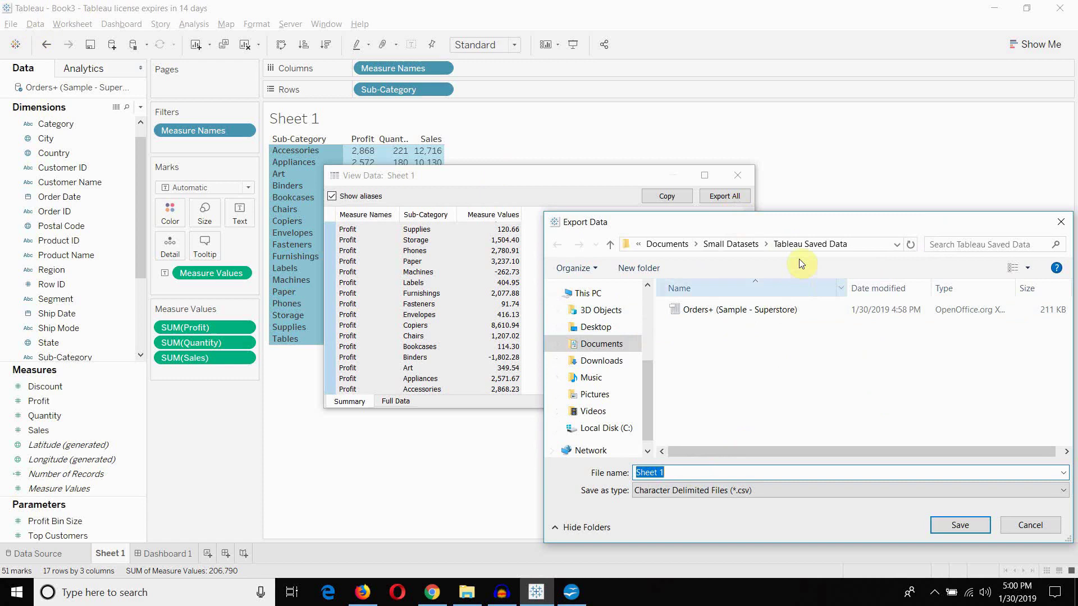
left_click(745, 225)
left_click_drag(745, 225, 772, 313)
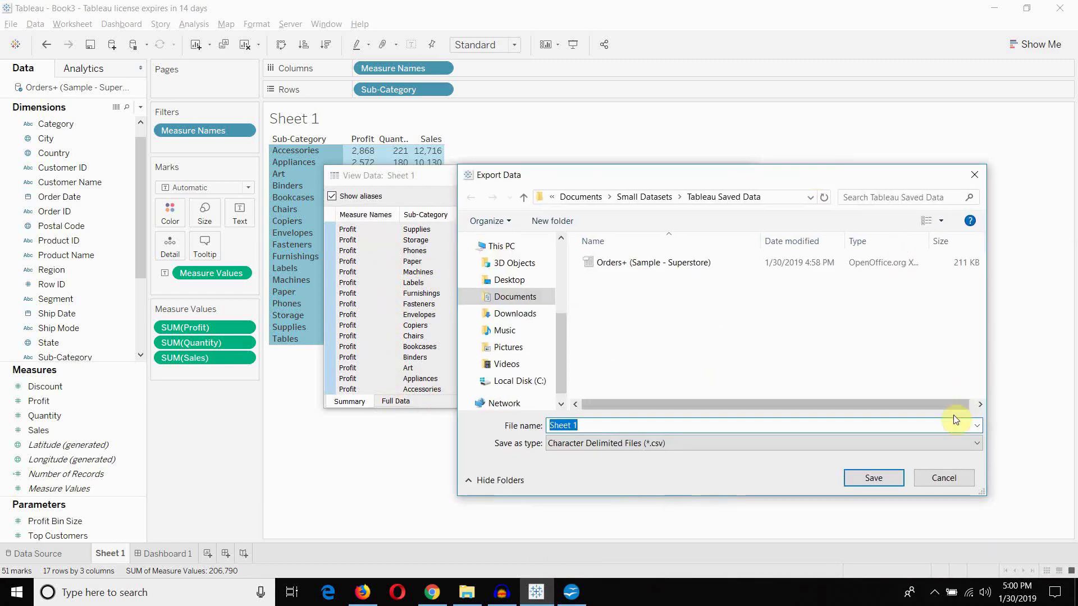
left_click(949, 476)
left_click(731, 176)
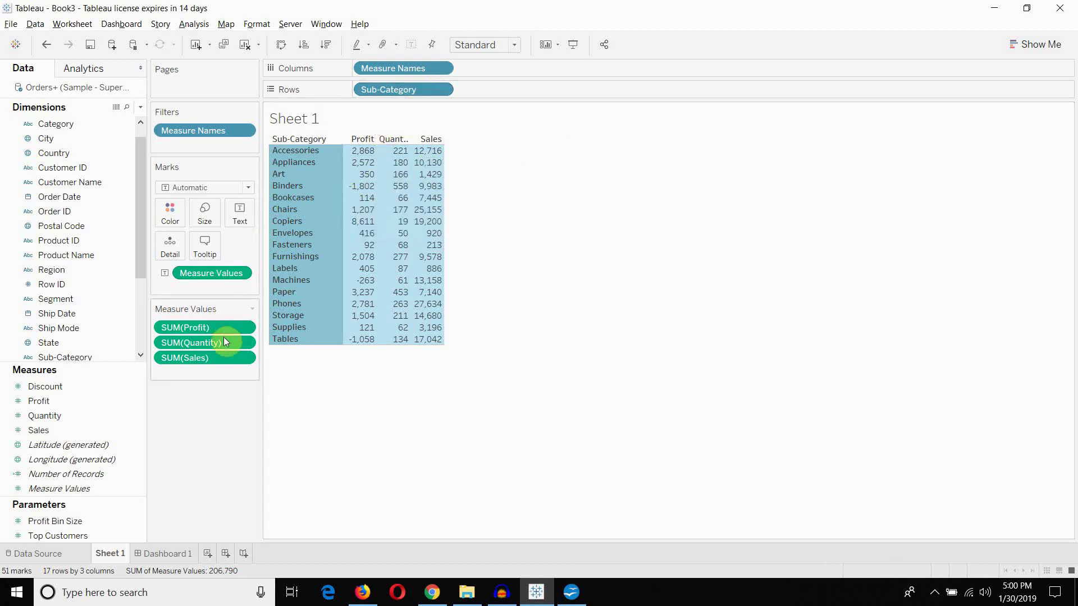
mouse_move(369, 235)
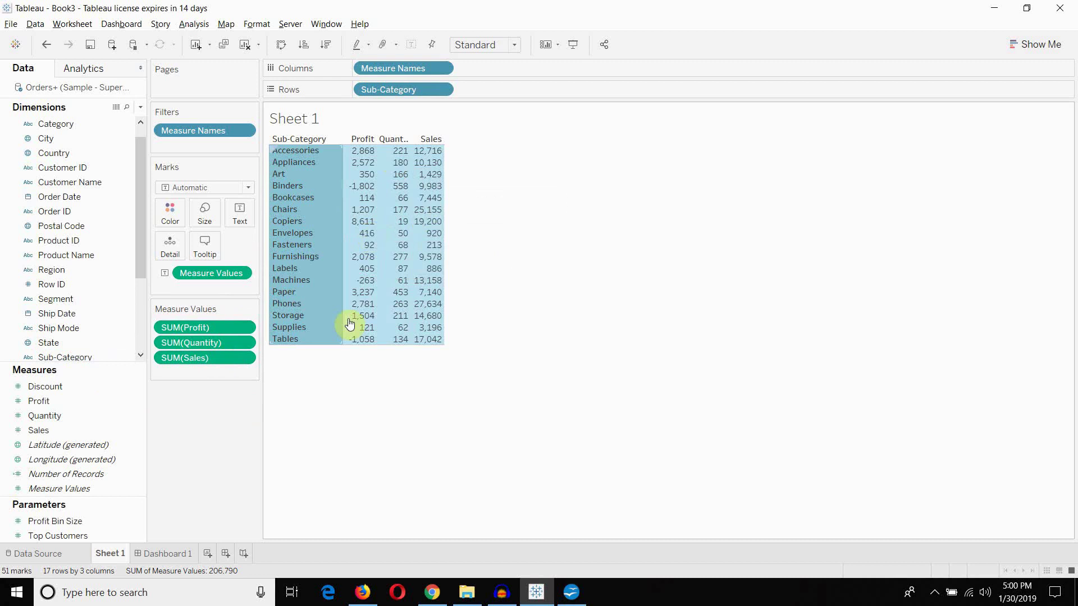